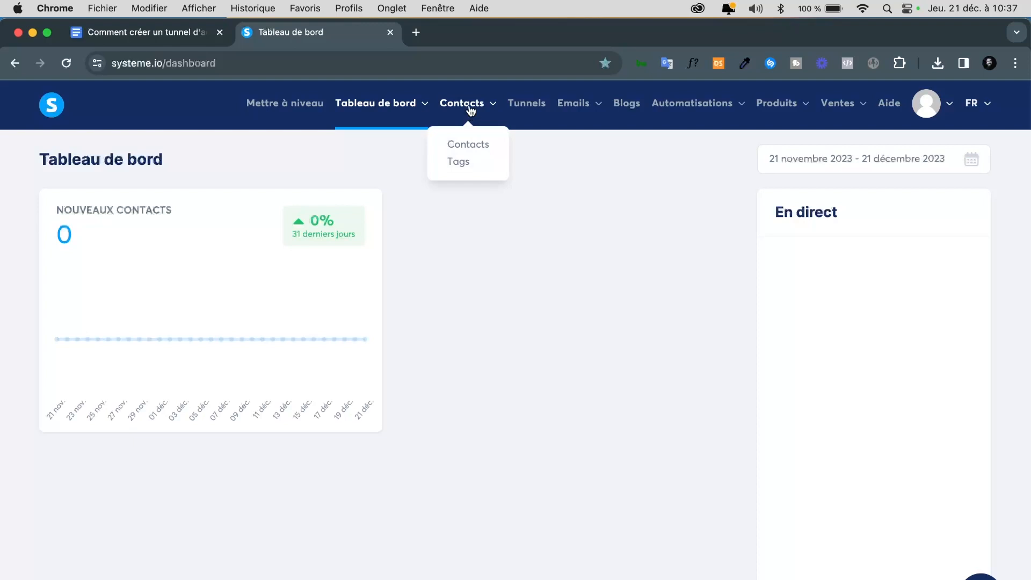
Create a sales funnel named "Tunnel" with the objective "Créer une audience" and save it
left_click(532, 104)
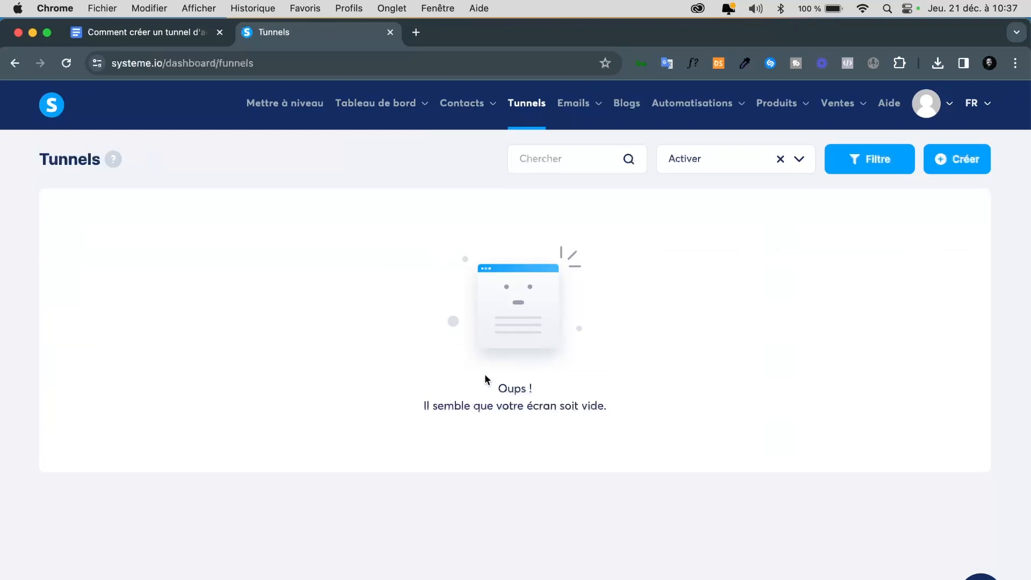
left_click(965, 160)
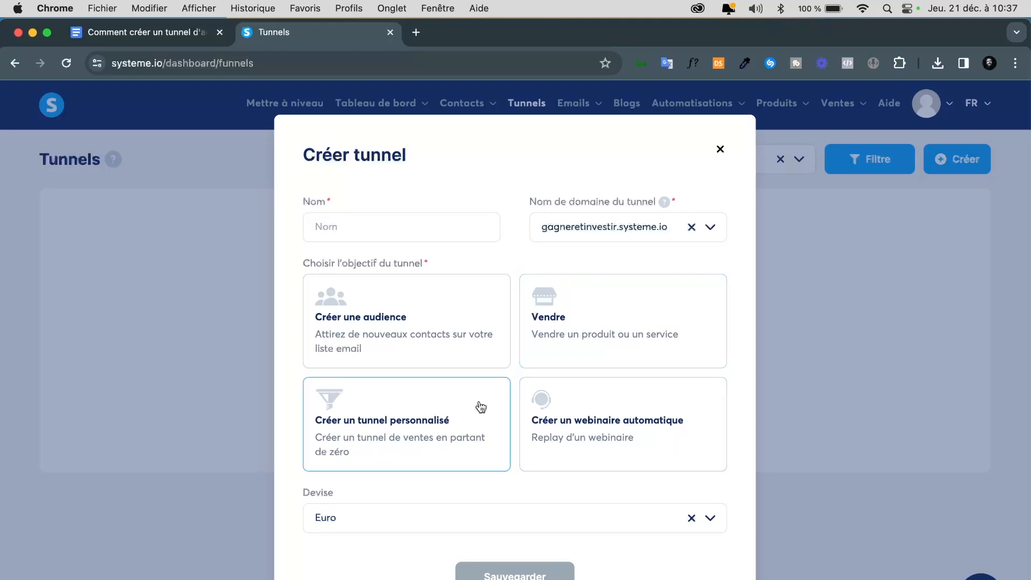
left_click(385, 231)
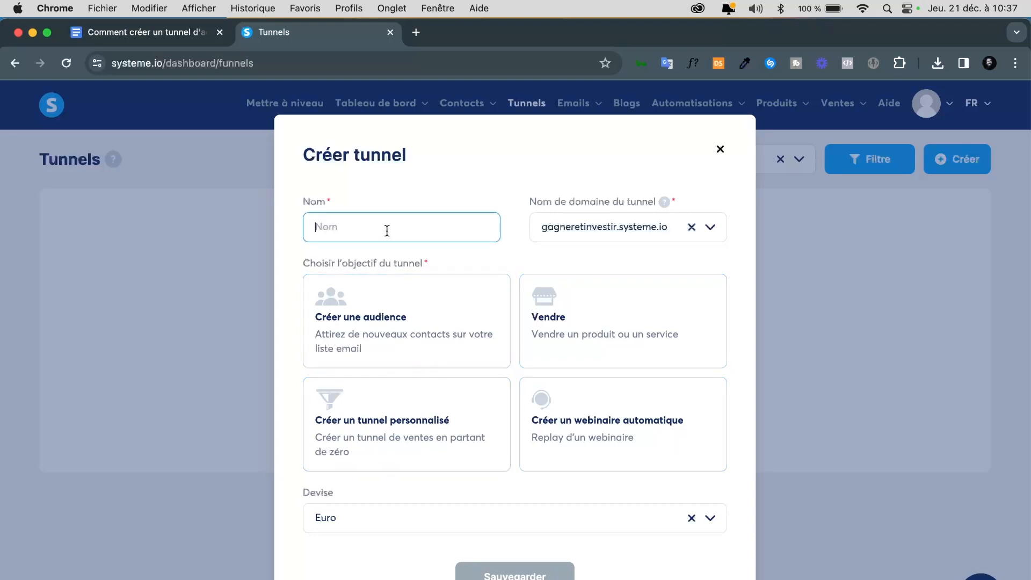
type("Tunnel")
left_click(416, 337)
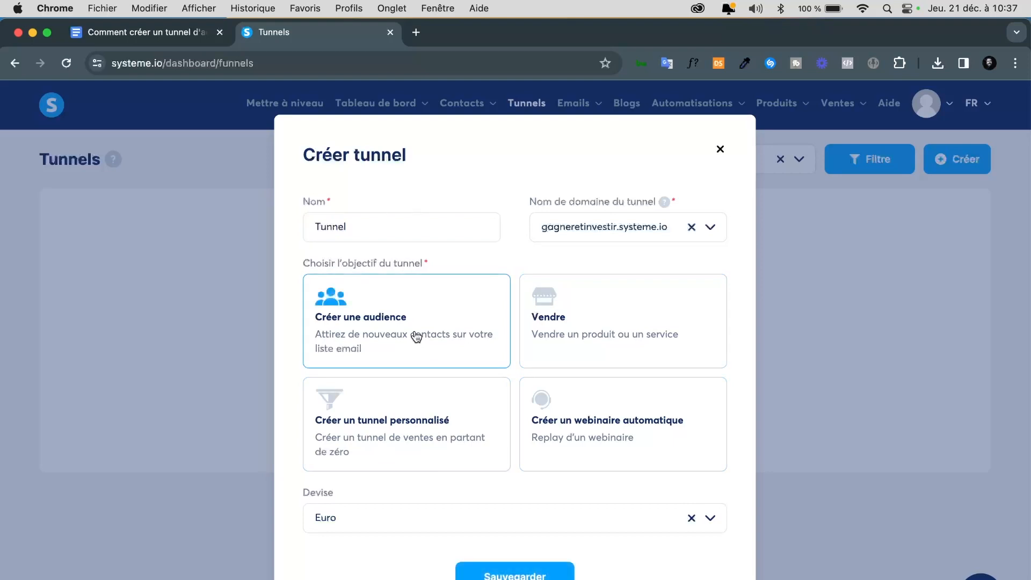
left_click(515, 573)
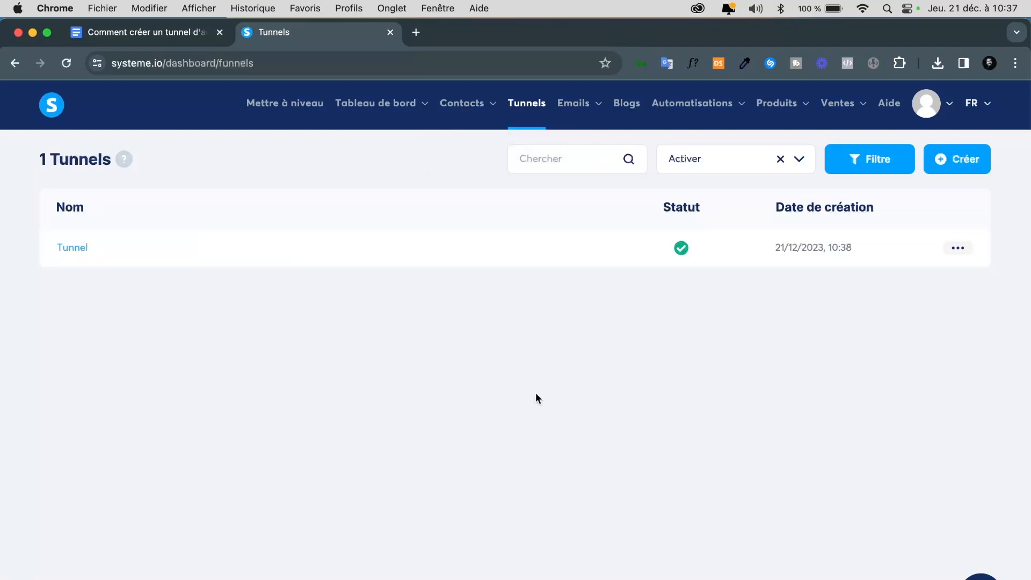
Open the funnel "Tunnel" and apply the "Bienvenue !" template to its capture page
left_click(79, 253)
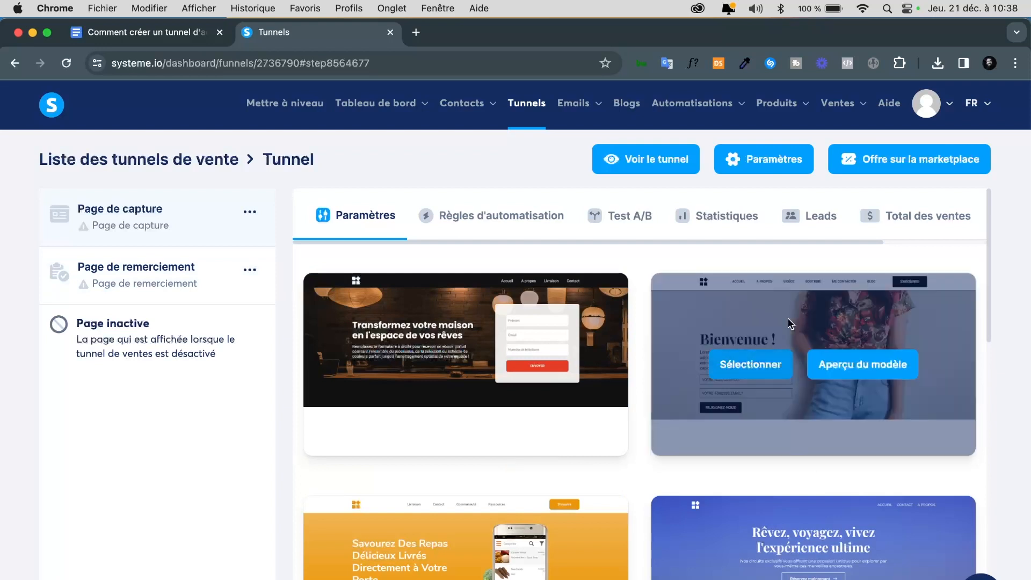
mouse_move(778, 412)
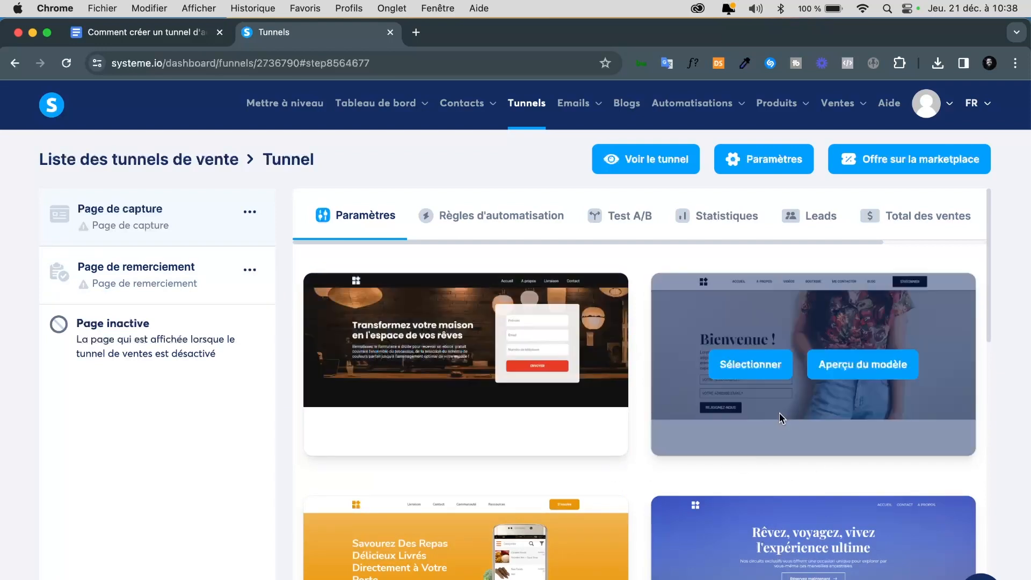
left_click(750, 363)
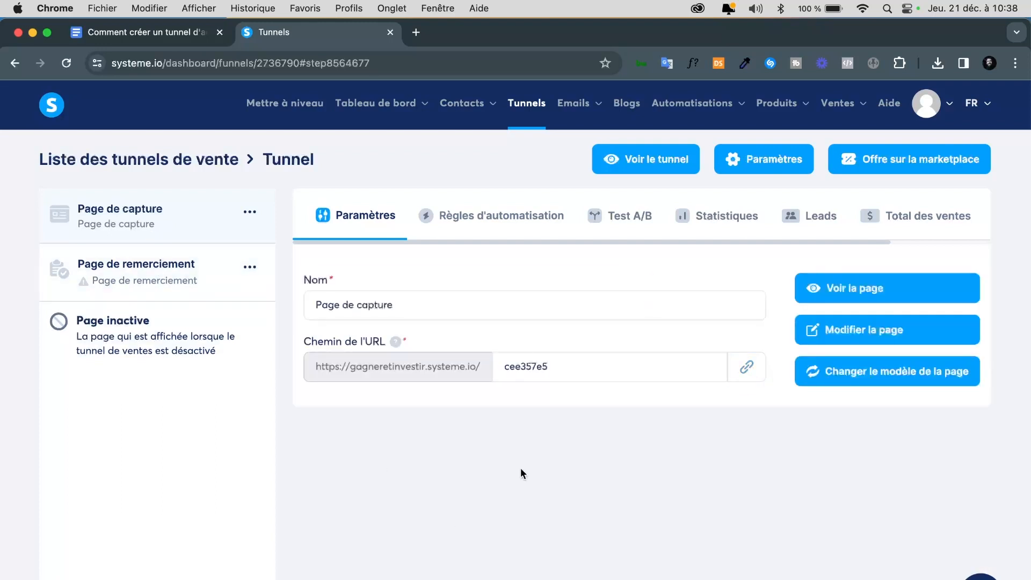
Open the capture page for editing and delete the "VOTRE NOM COMPLET" form field
left_click(869, 329)
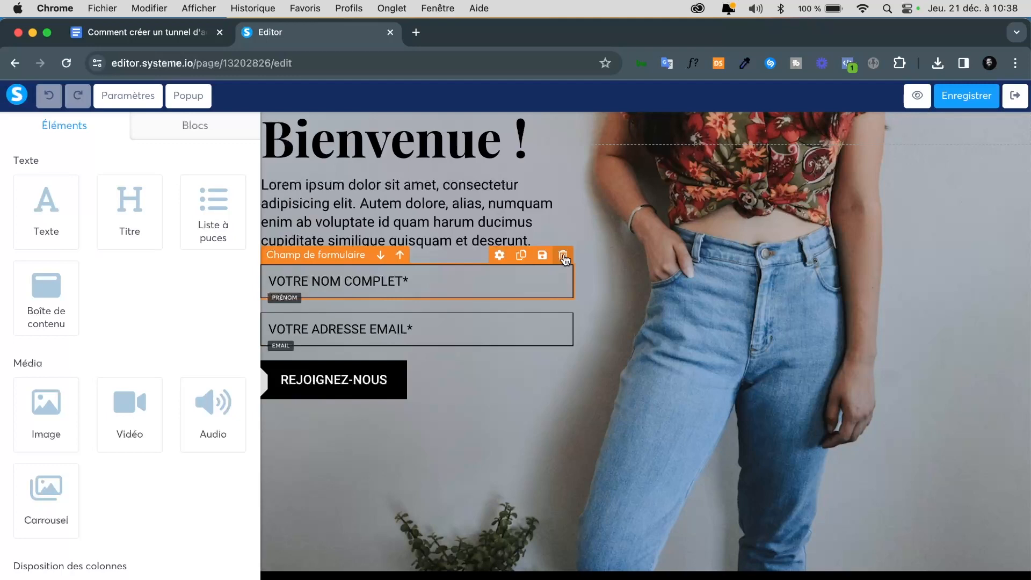
left_click(564, 259)
left_click(633, 155)
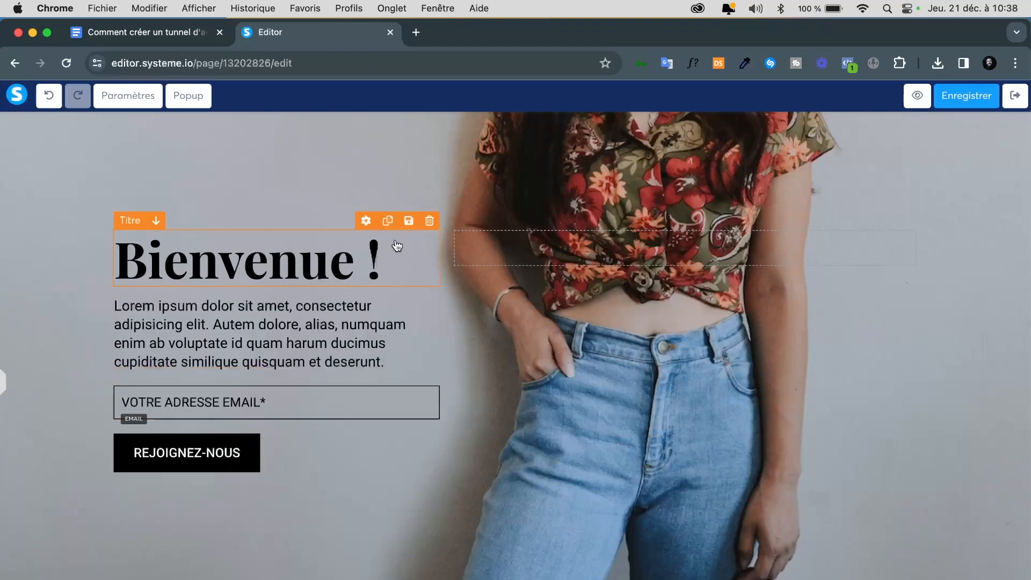
Replace the Lorem ipsum paragraph under the "Bienvenue !" title with "Voici votre eBook gratuit, merci de le télécharger."
left_click(268, 352)
left_click(378, 335)
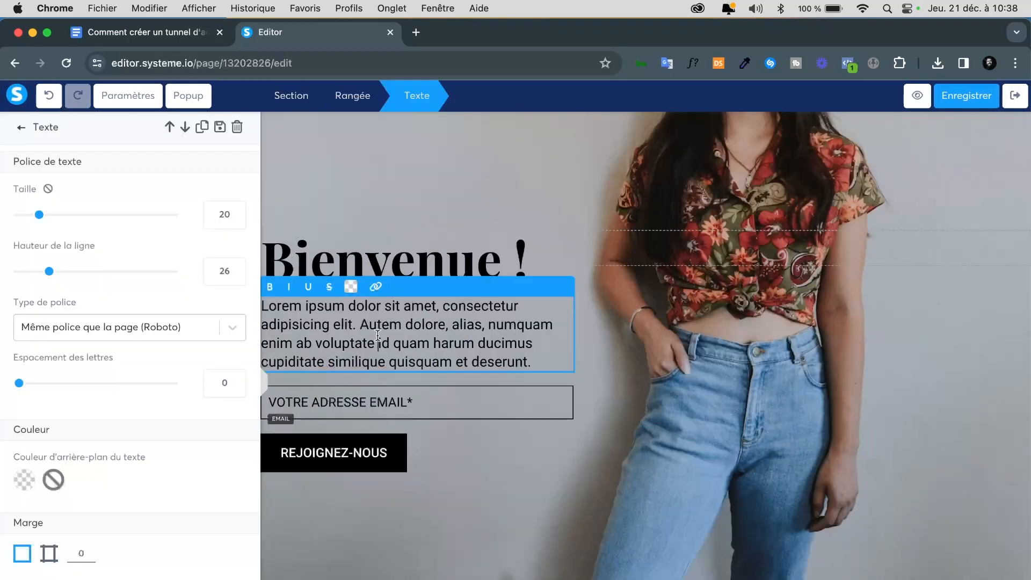
triple_click(378, 336)
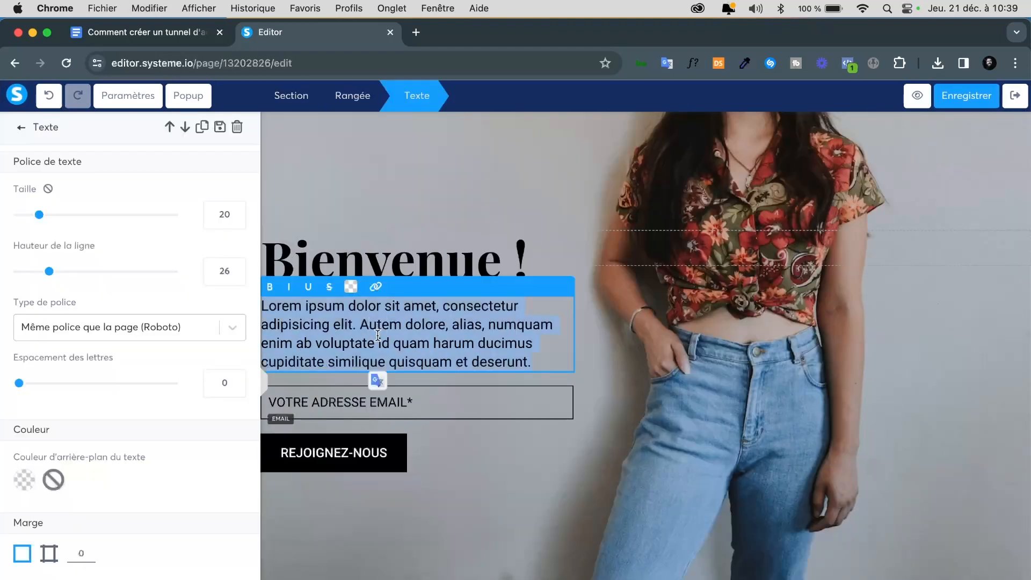
type("Merci")
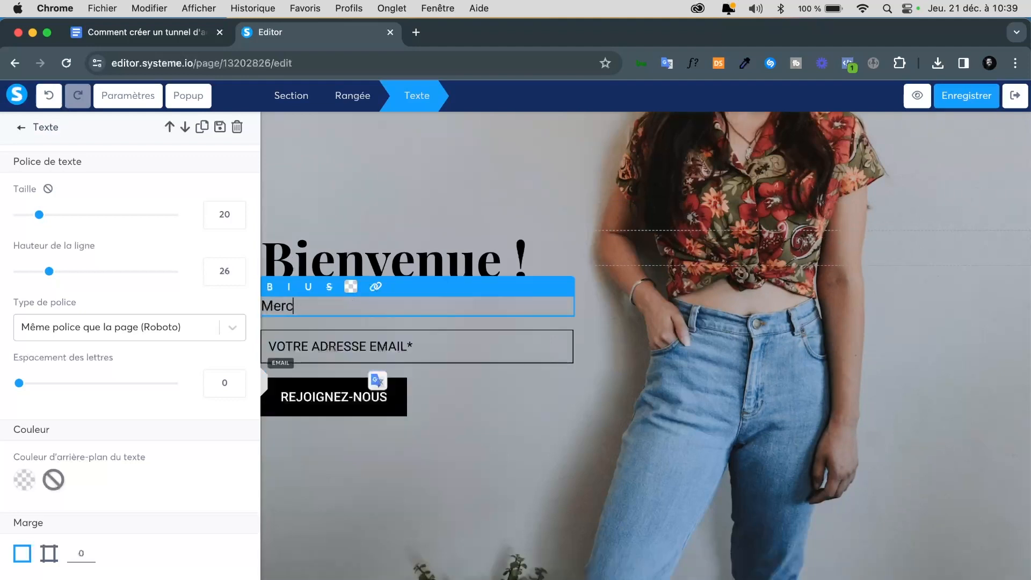
key("BackSpace")
key("BackSpace")
key("BackSpace")
key("BackSpace")
type("Voici votre contenu gra")
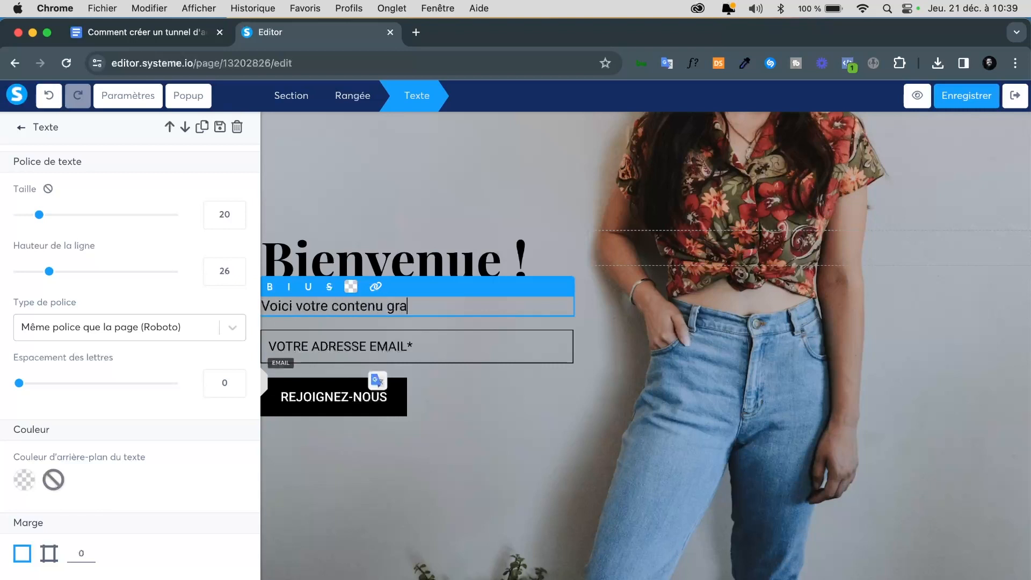
type("tuit")
double_click(375, 306)
type("eBook")
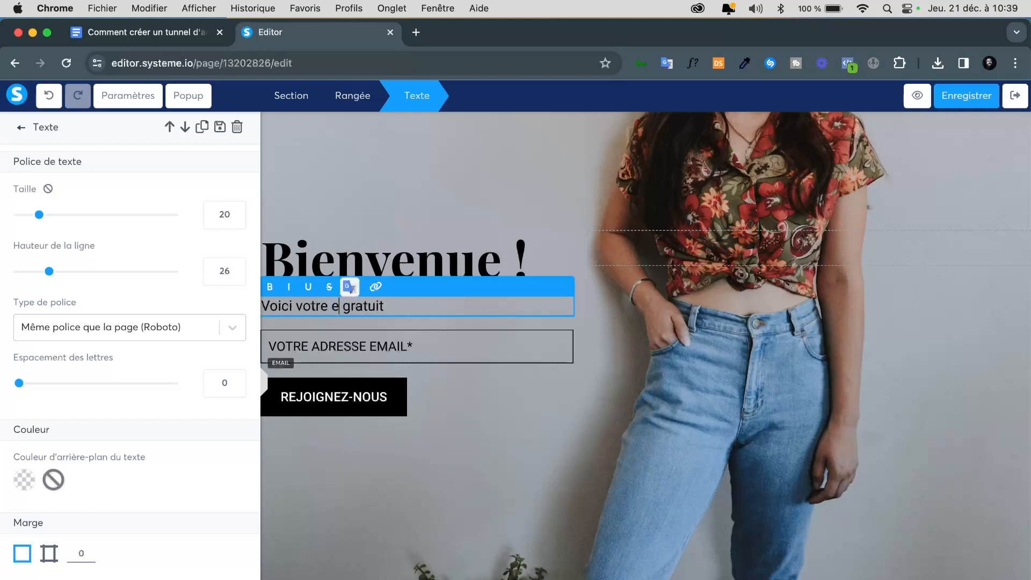
left_click(443, 307)
type(", merci ")
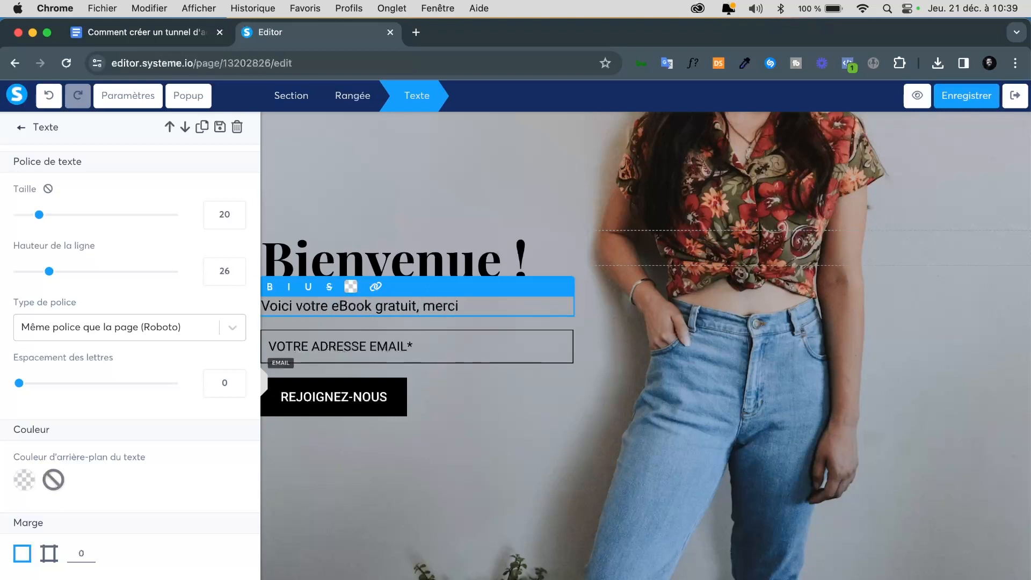
type("de le télécharger.")
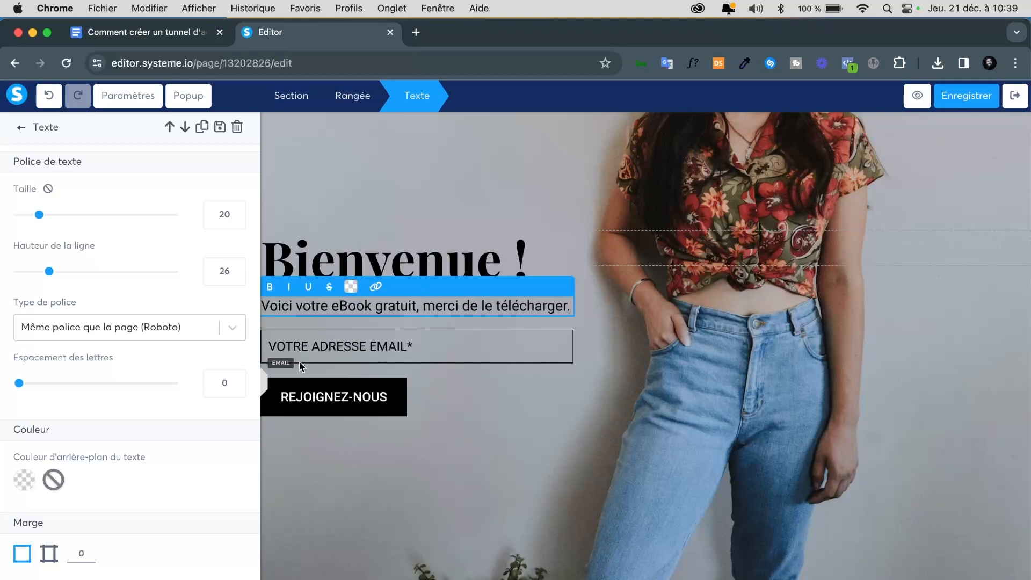
Change the text of the "REJOIGNEZ-NOUS" button to "VALIDER"
left_click(343, 344)
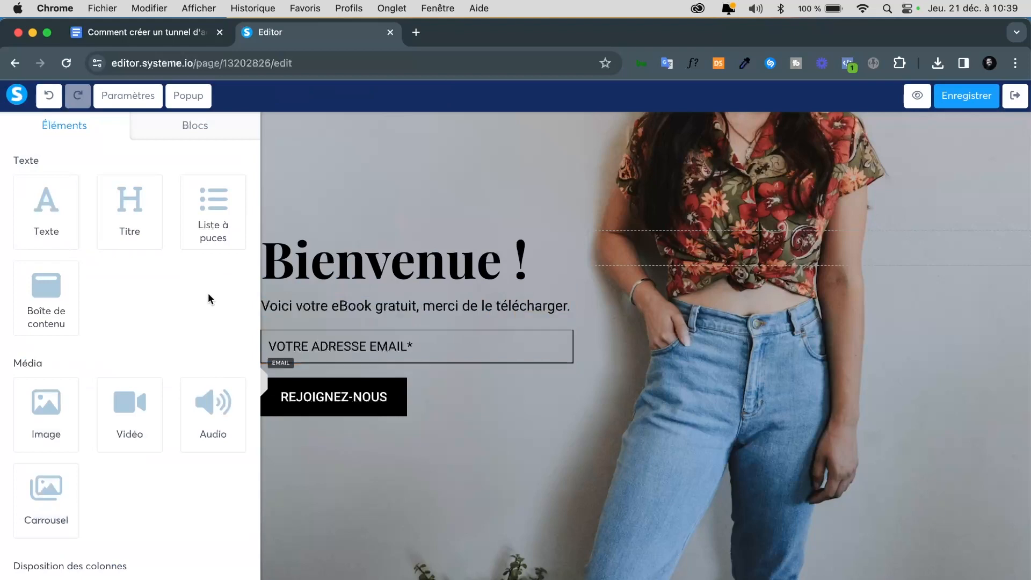
scroll(209, 296, "down", 4)
scroll(208, 294, "up", 4)
left_click(338, 397)
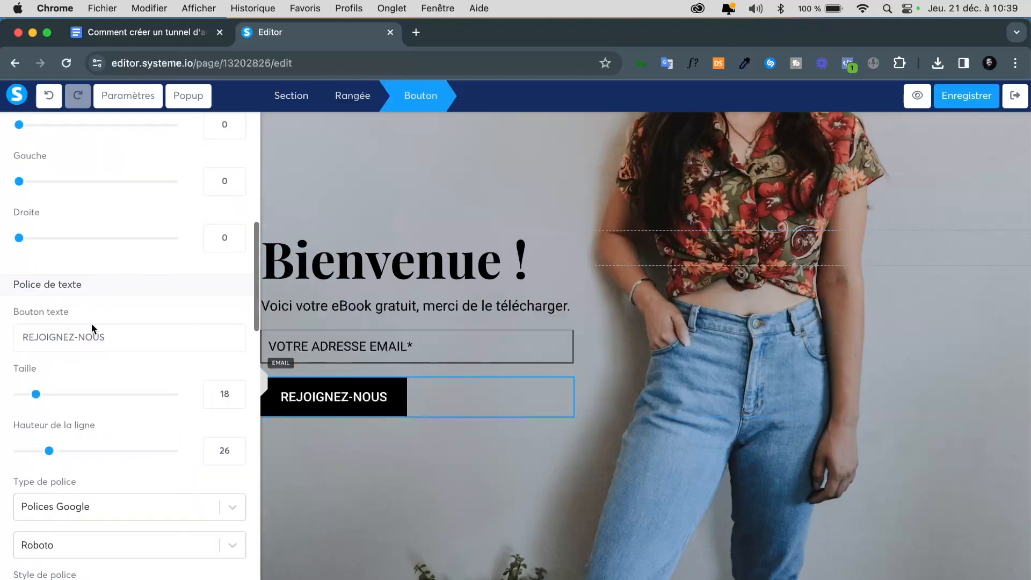
triple_click(91, 336)
type("VALIDER")
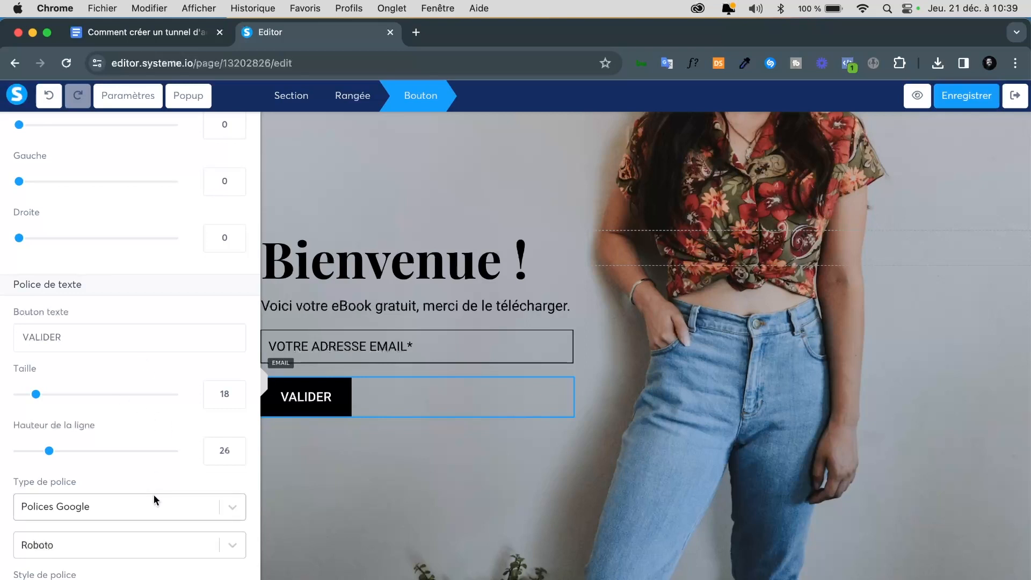
Review the VALIDER button's font settings, its action and the redirect applied after registration
scroll(153, 494, "down", 4)
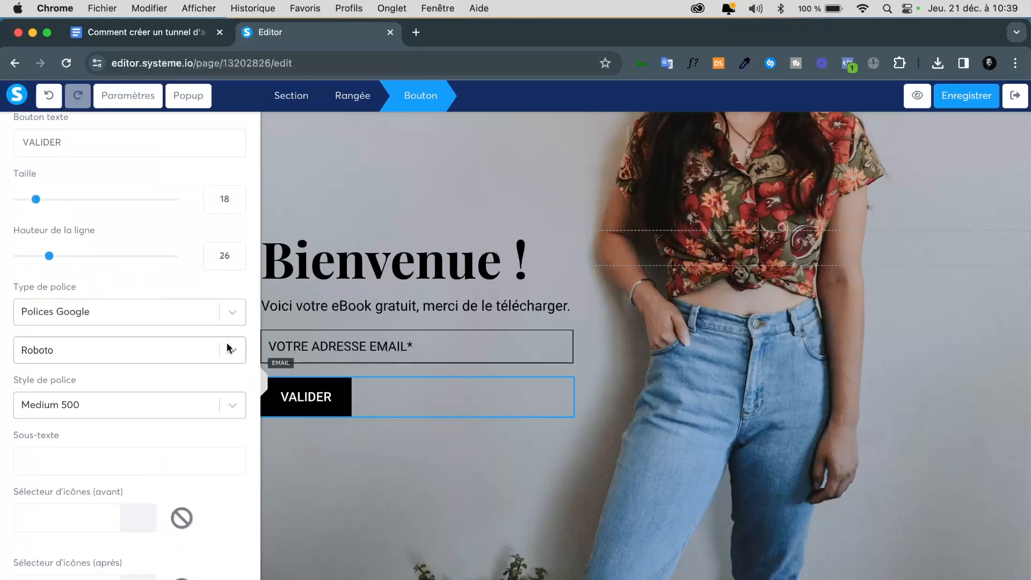
scroll(142, 414, "up", 7)
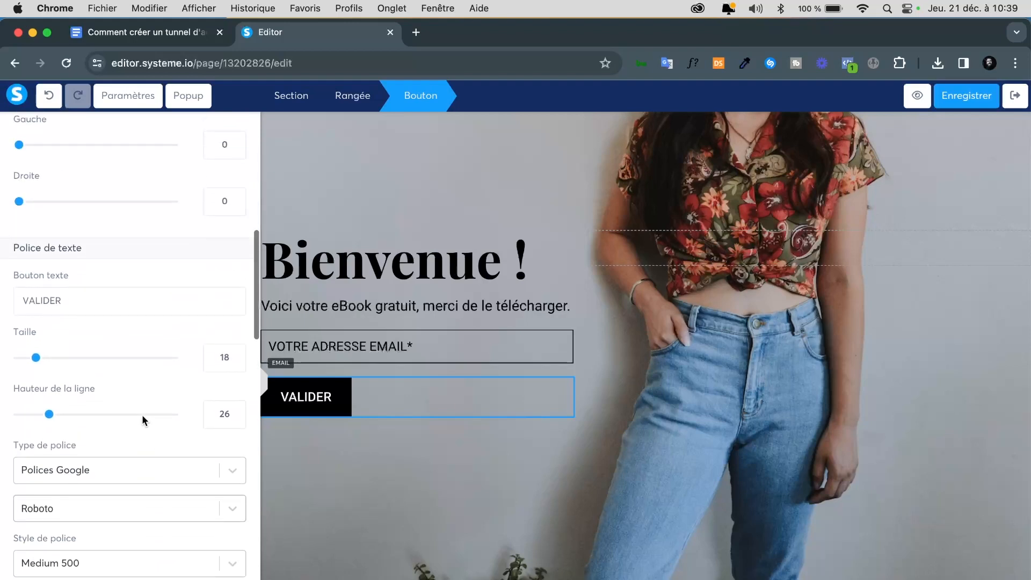
scroll(138, 386, "up", 6)
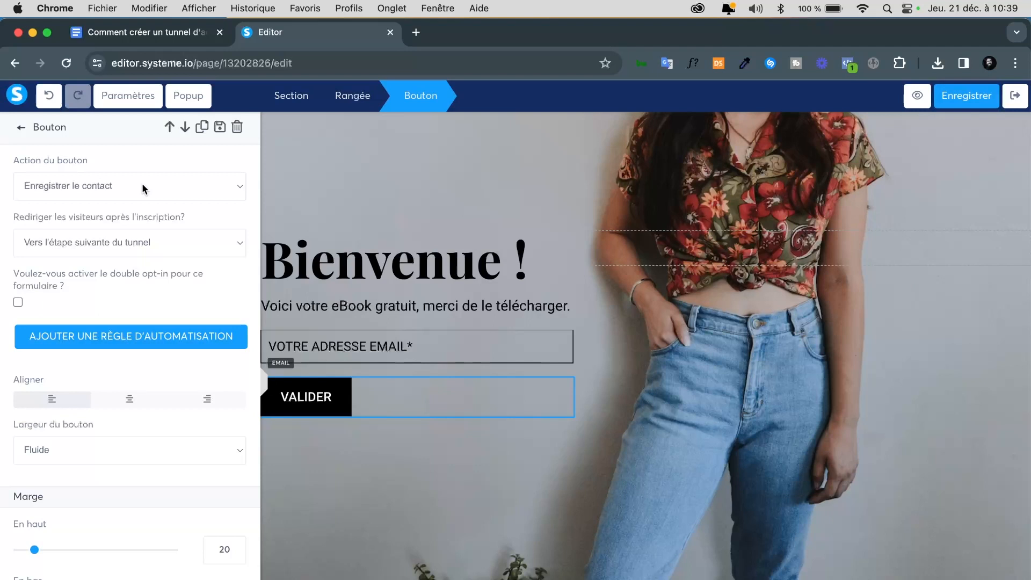
left_click(144, 187)
left_click(144, 188)
left_click(106, 242)
left_click(106, 242)
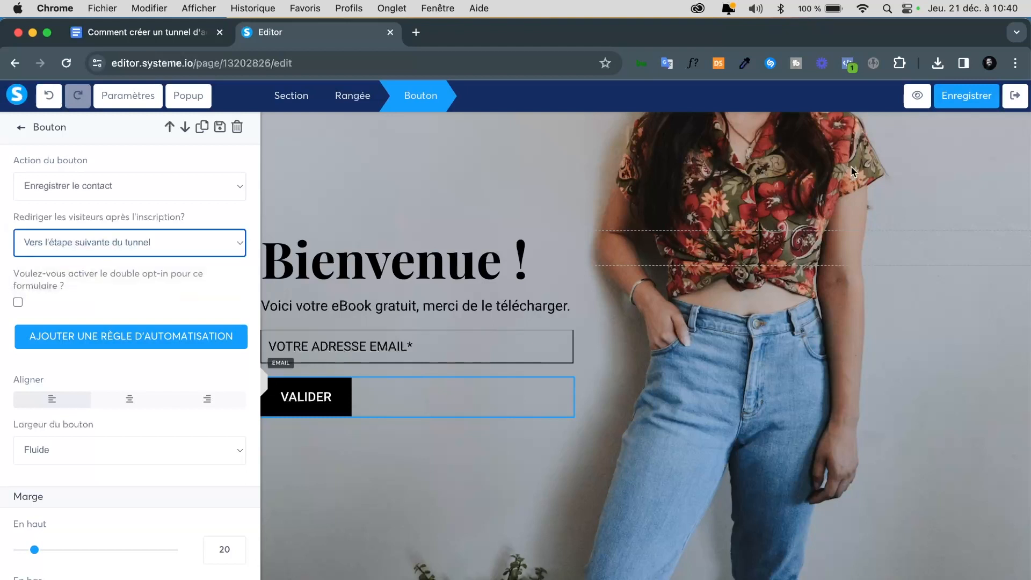
Save the capture page and return to the funnel's overview
left_click(976, 100)
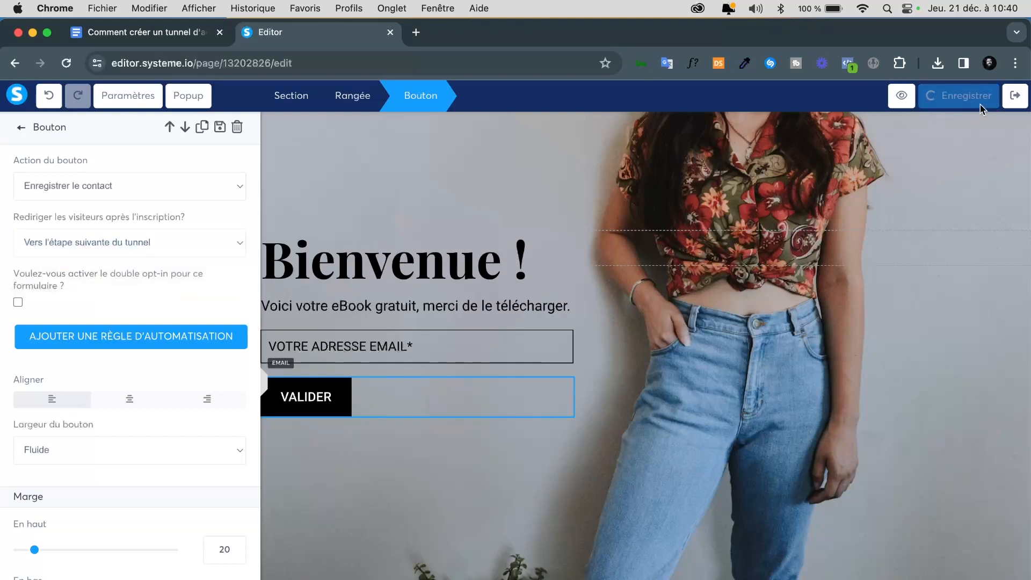
left_click(1014, 97)
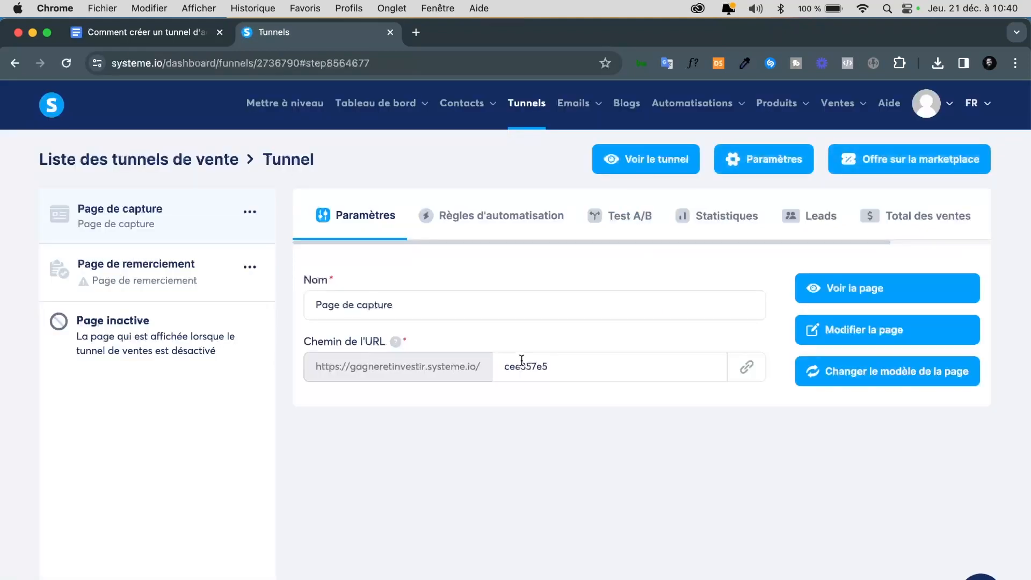
Apply the "Merci de vous être inscrit !" template to the "Page de remerciement" step and open that page for editing
left_click(142, 280)
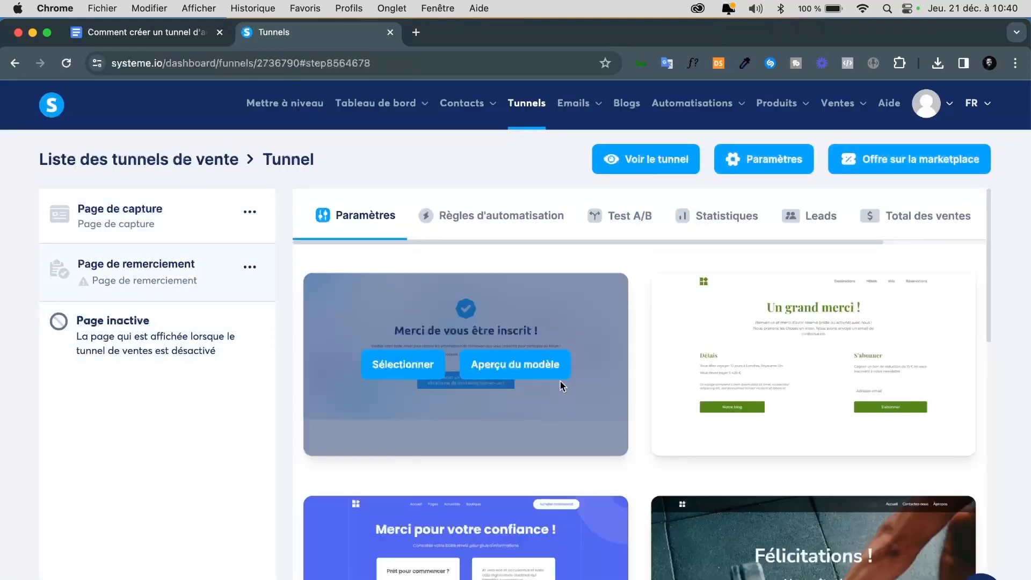
left_click(401, 364)
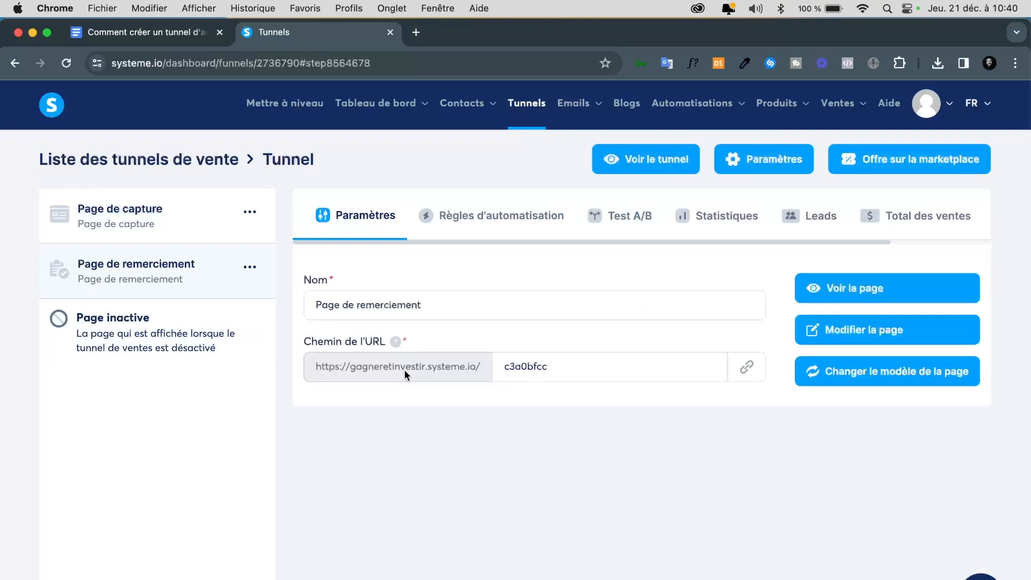
left_click(832, 330)
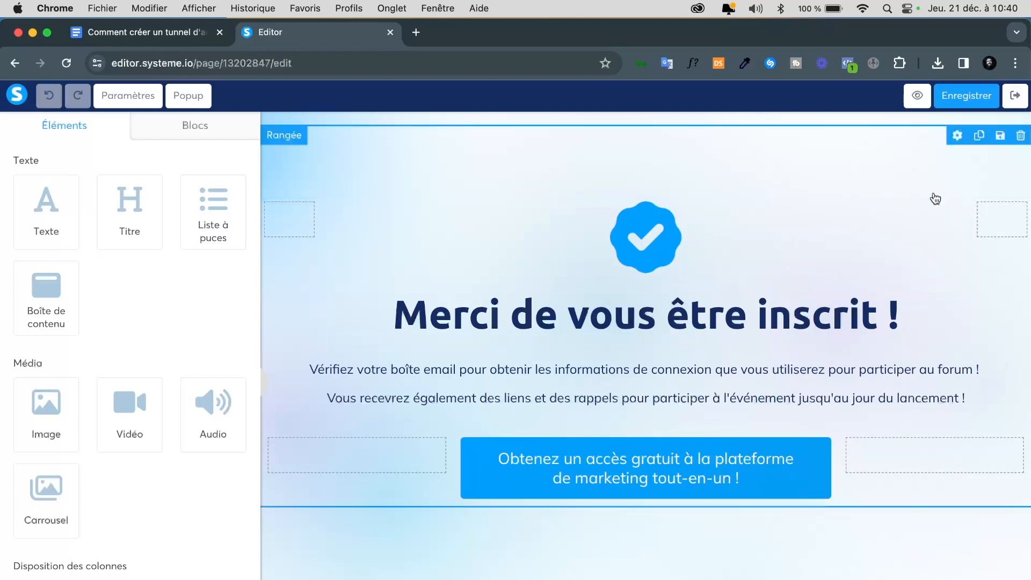
Delete the check-mark image and the "Obtenez un accès gratuit" button from the thank-you page
left_click(952, 191)
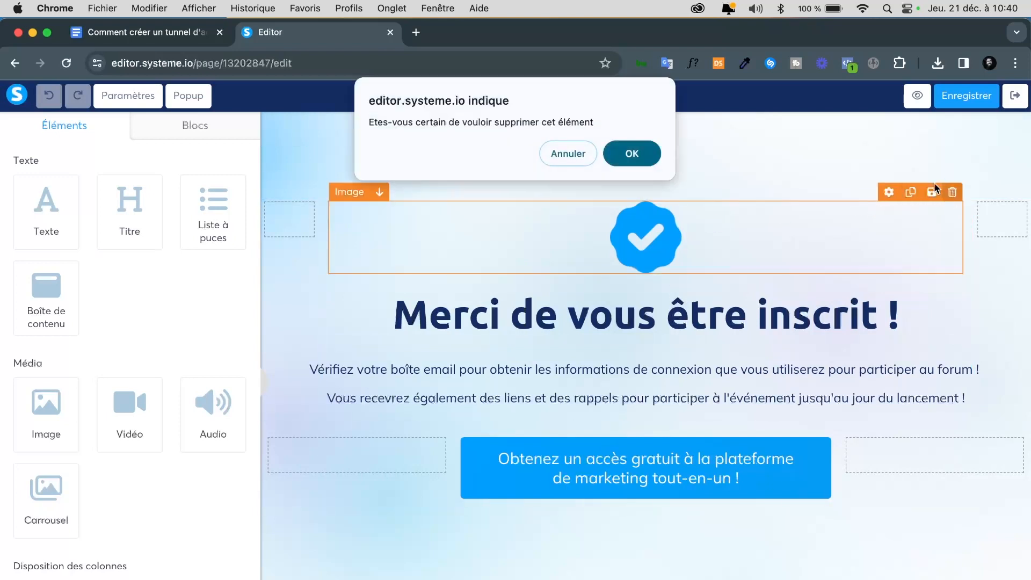
left_click(650, 152)
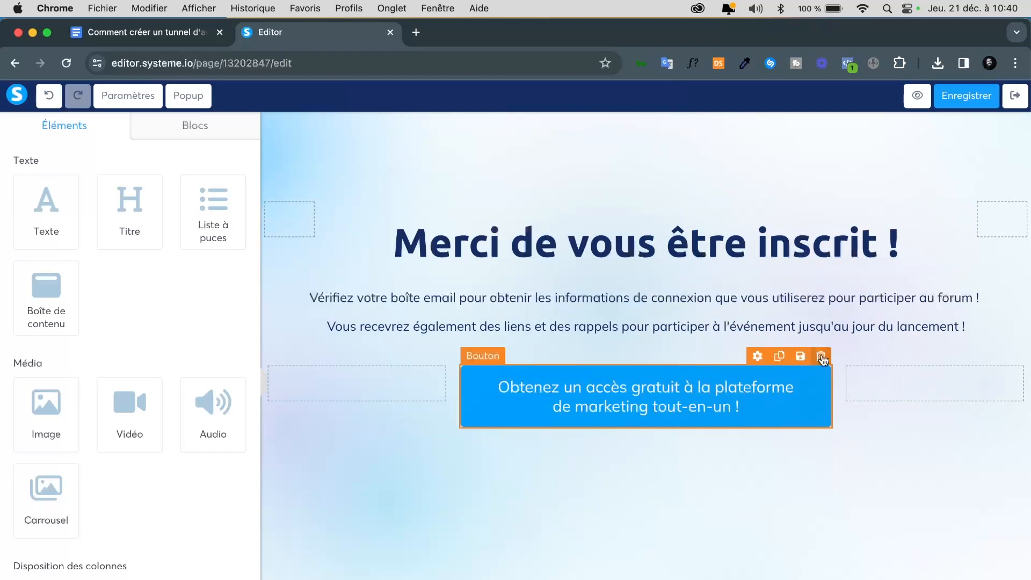
left_click(821, 356)
left_click(645, 152)
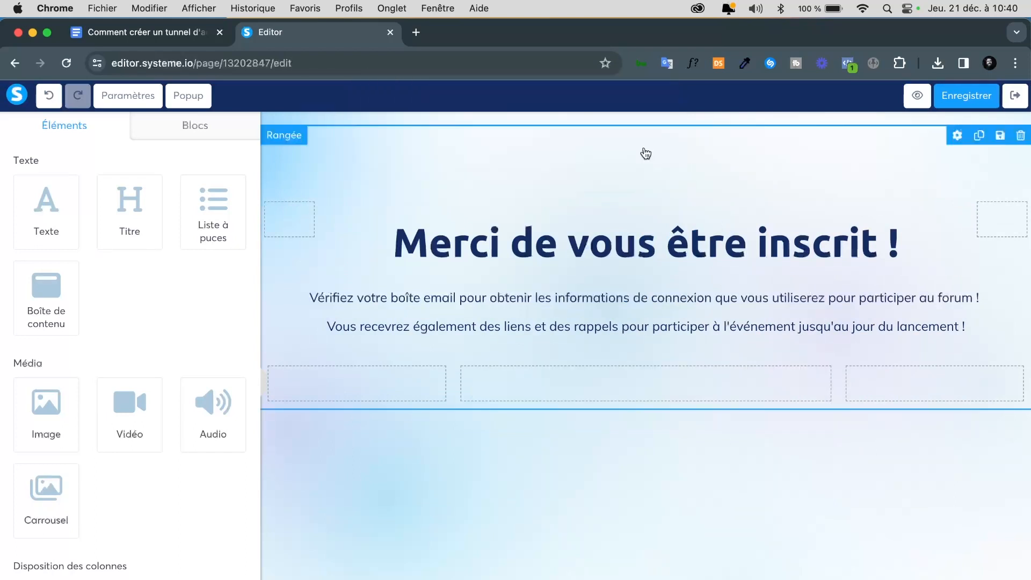
Replace the thank-you page's paragraph with "Consultez votre boite email pour télécharger votre contenu gratuit.", then save the page and return to the funnel
left_click(436, 314)
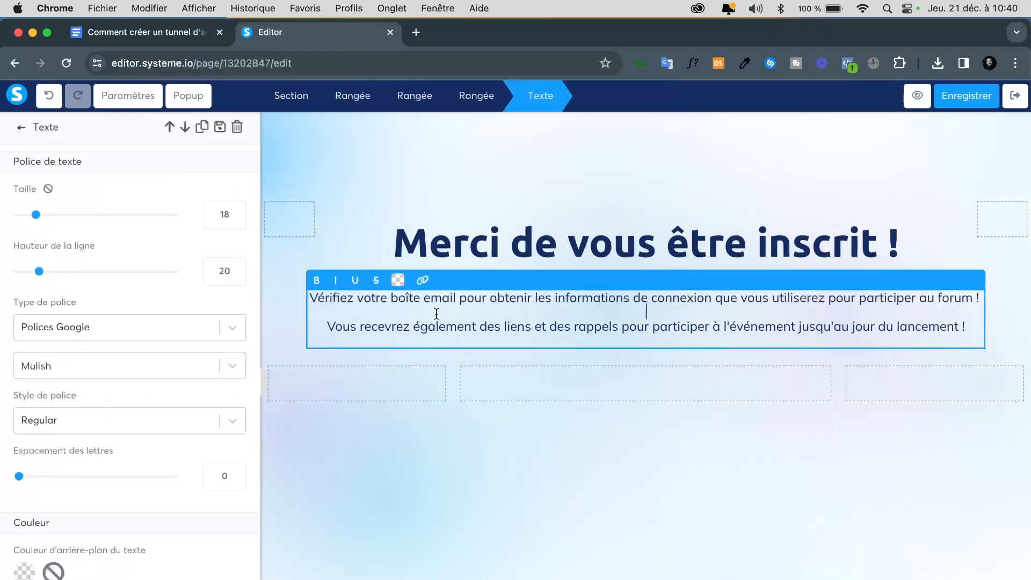
key("super+a")
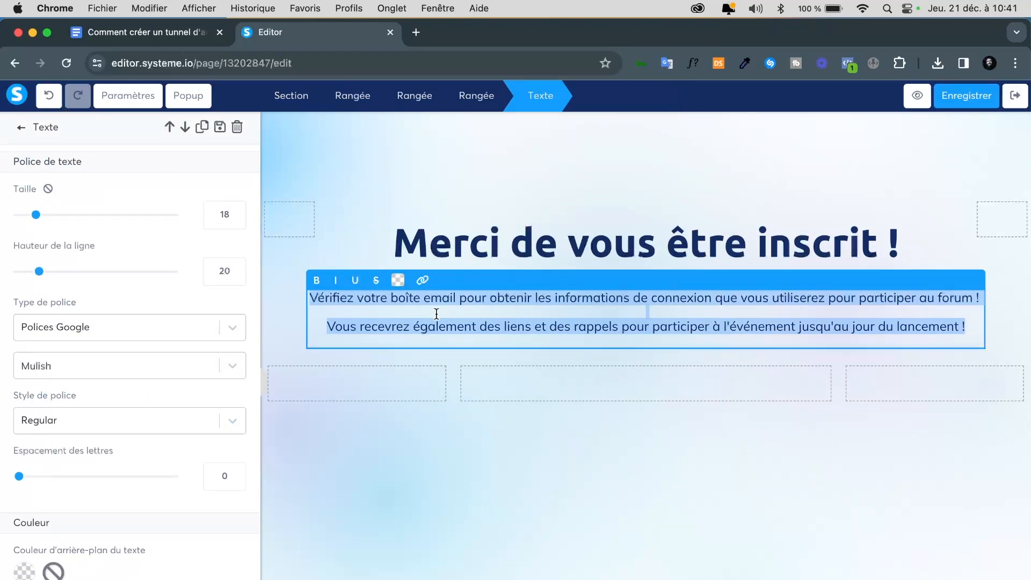
type("Consultez")
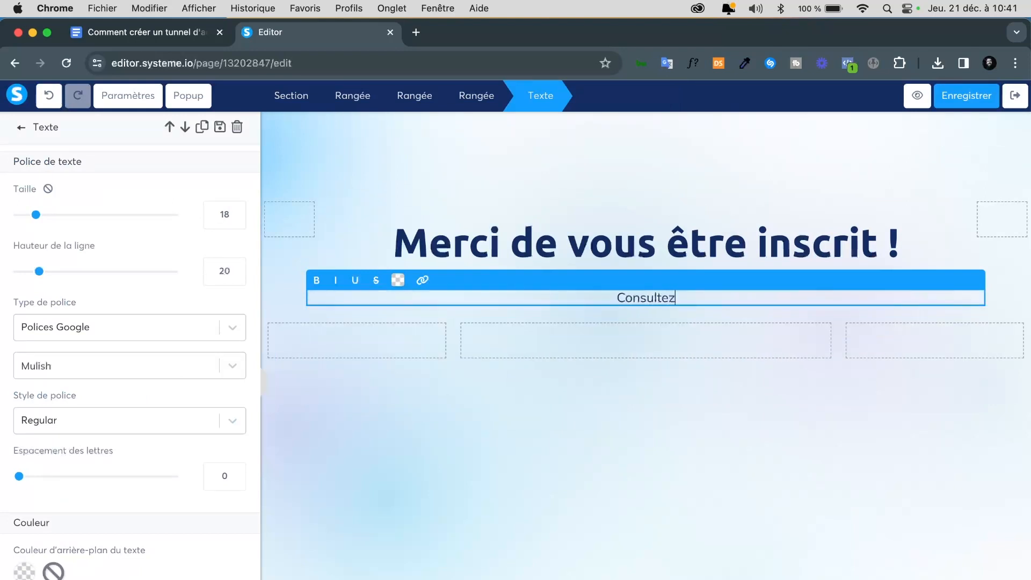
type(" votre boi")
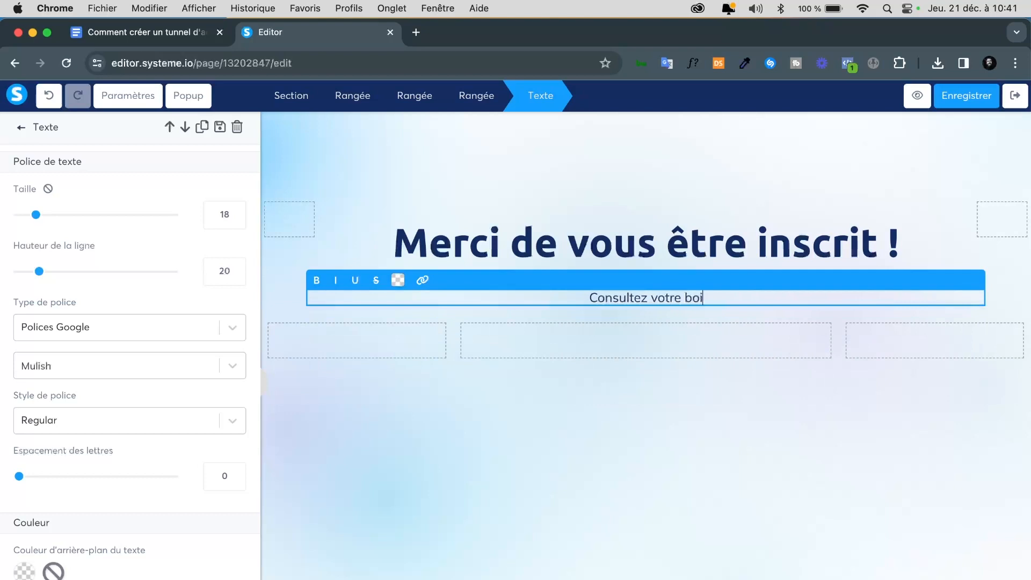
type("te email pour ")
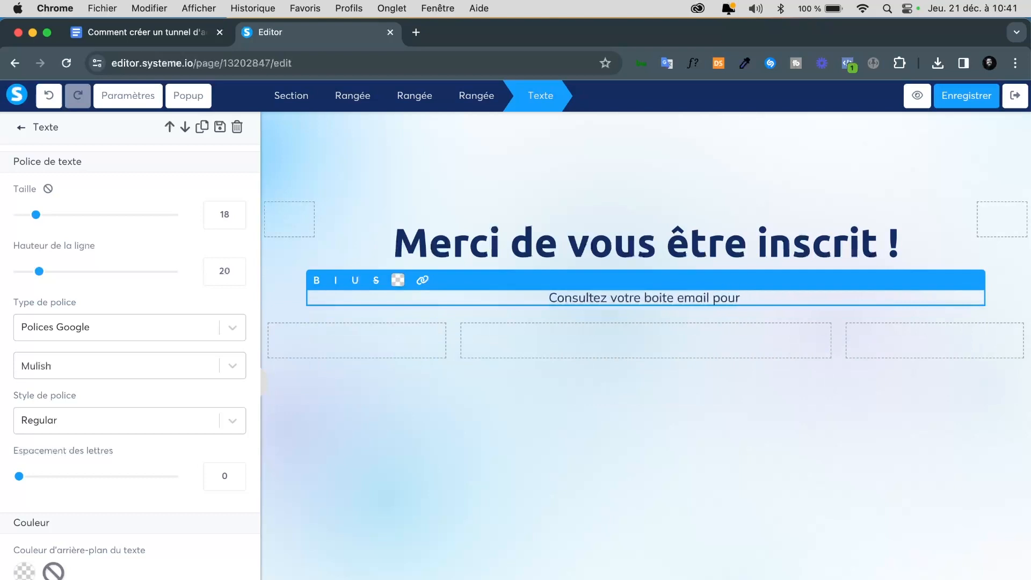
type("télécharger")
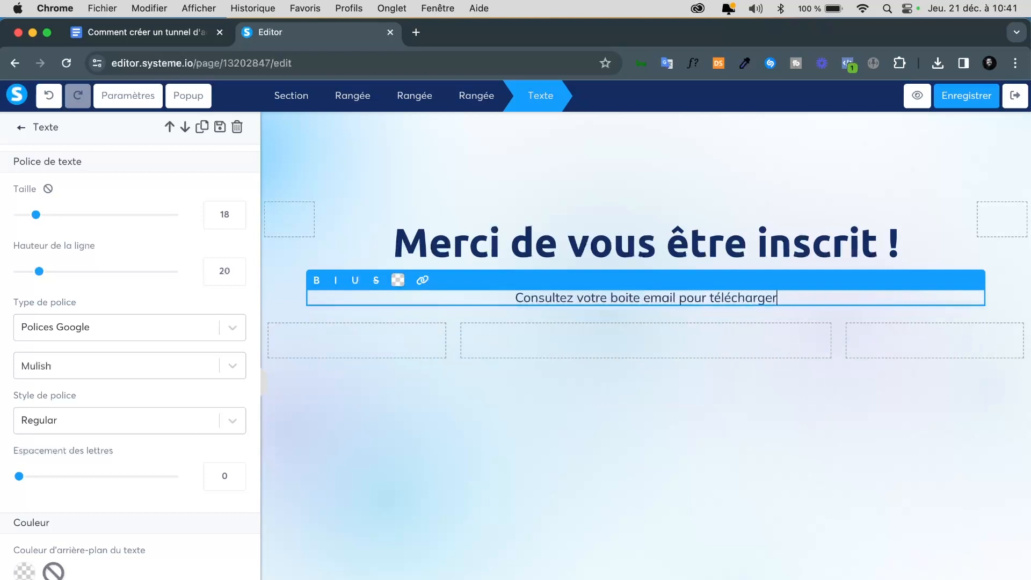
type(" votre conte")
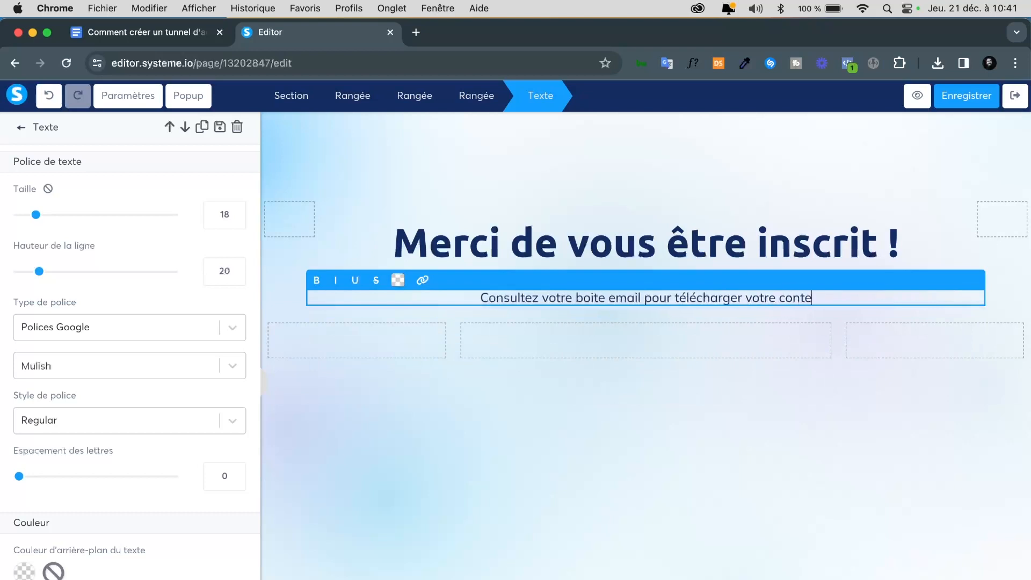
type("nu gratuit.")
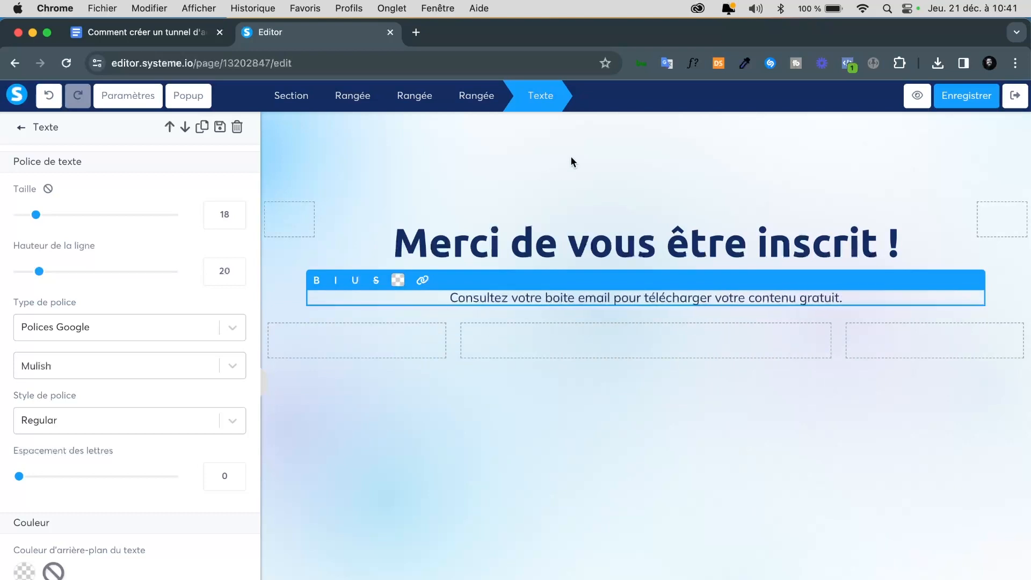
left_click(973, 102)
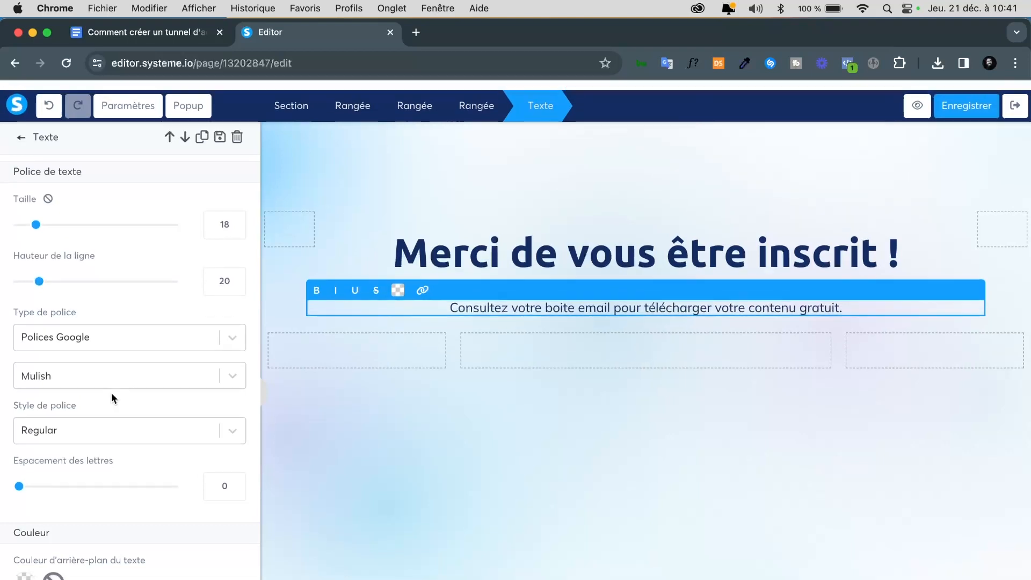
left_click(1022, 102)
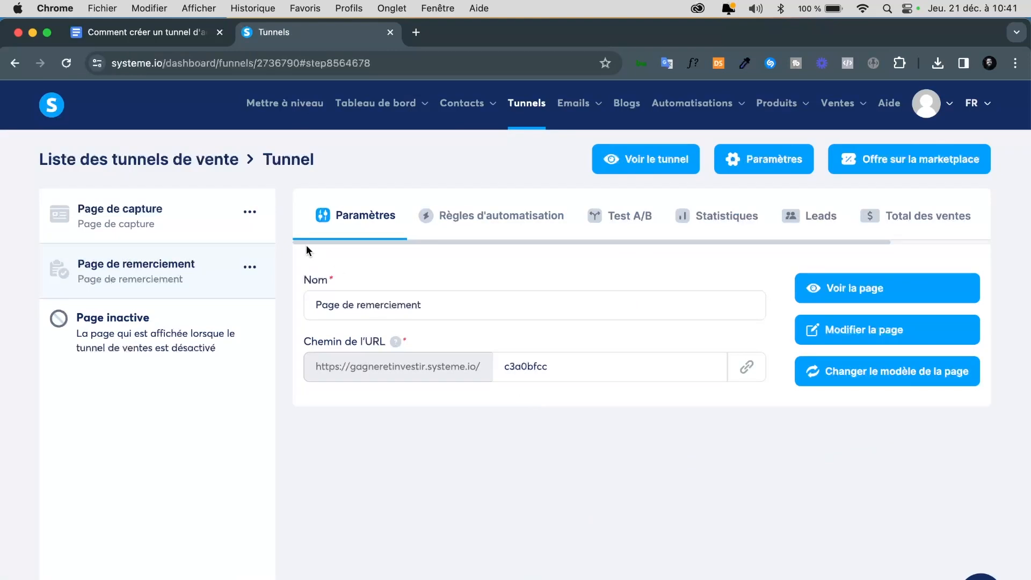
Open the capture page for editing, set its section's background colour to white (FFFFFF) and return to the funnel
left_click(140, 227)
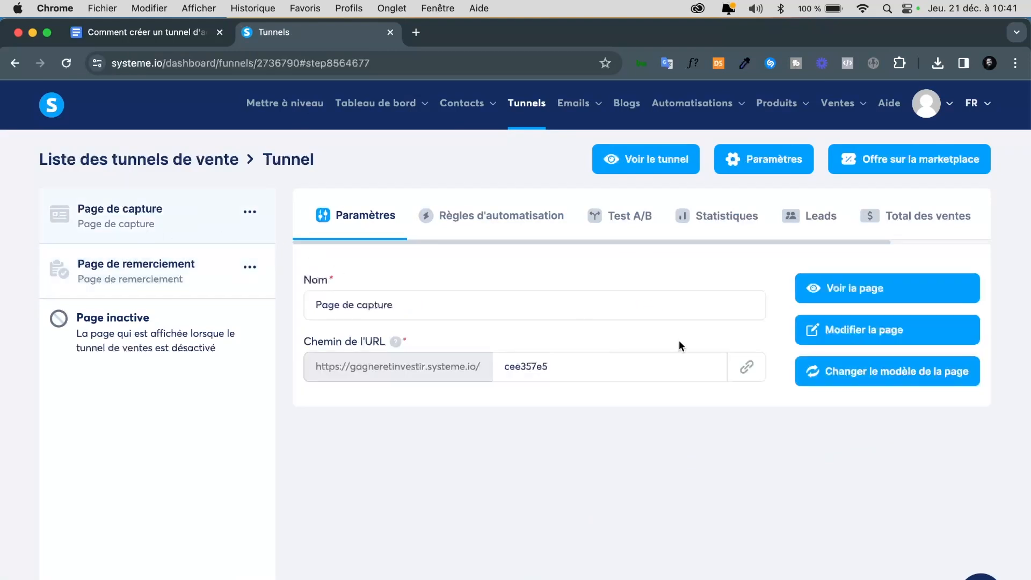
left_click(877, 330)
left_click(547, 184)
scroll(133, 292, "down", 5)
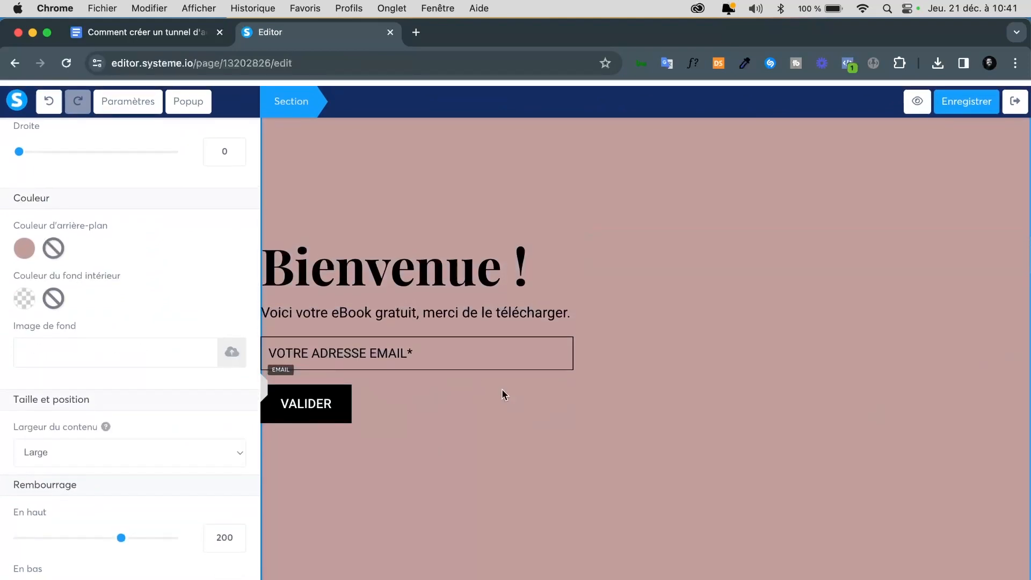
left_click(24, 242)
left_click(194, 328)
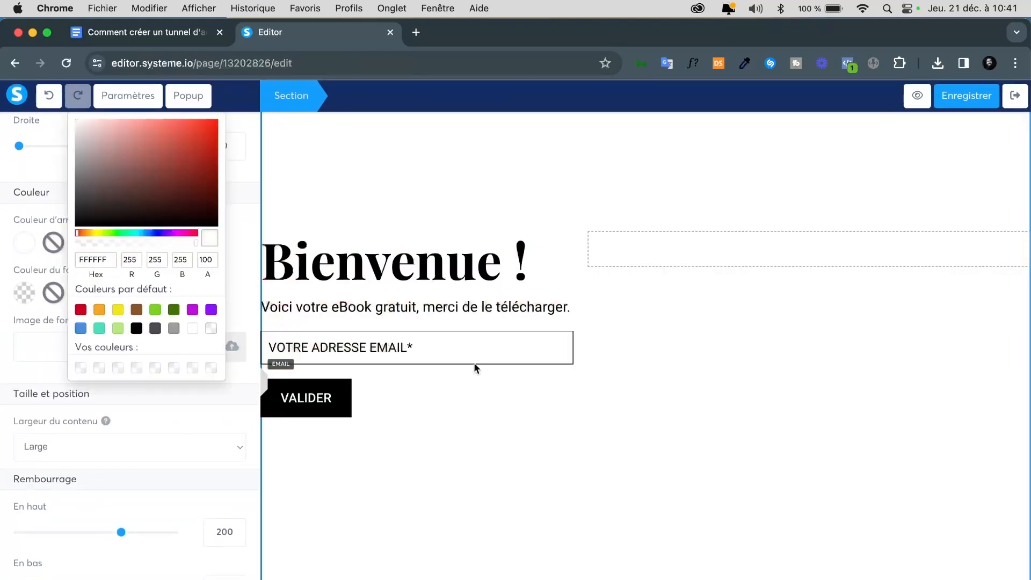
left_click(558, 405)
left_click(1016, 98)
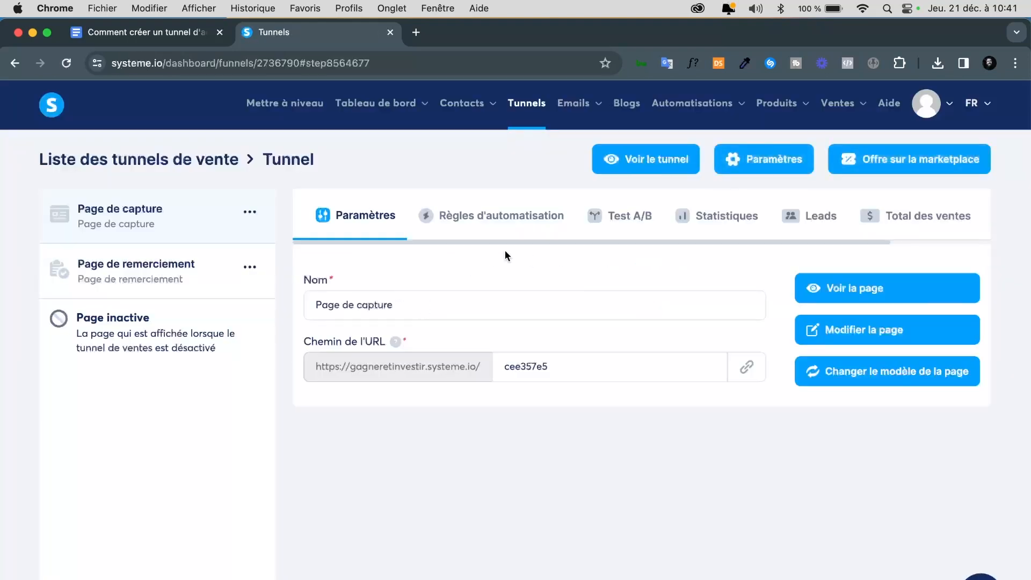
Add an automation rule to the capture page with the trigger "Inscription sur la page (optin)"
left_click(487, 221)
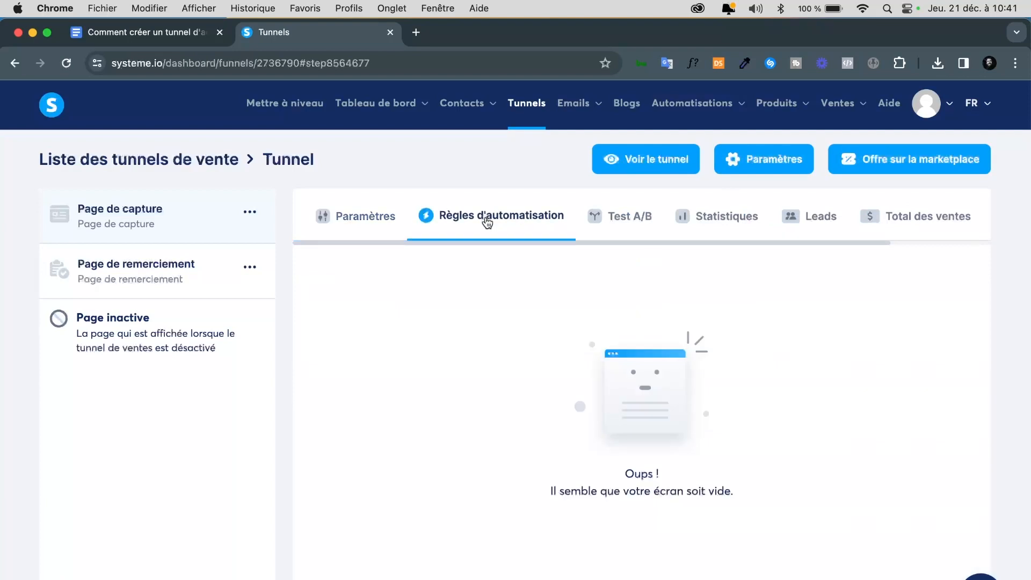
scroll(688, 437, "down", 1)
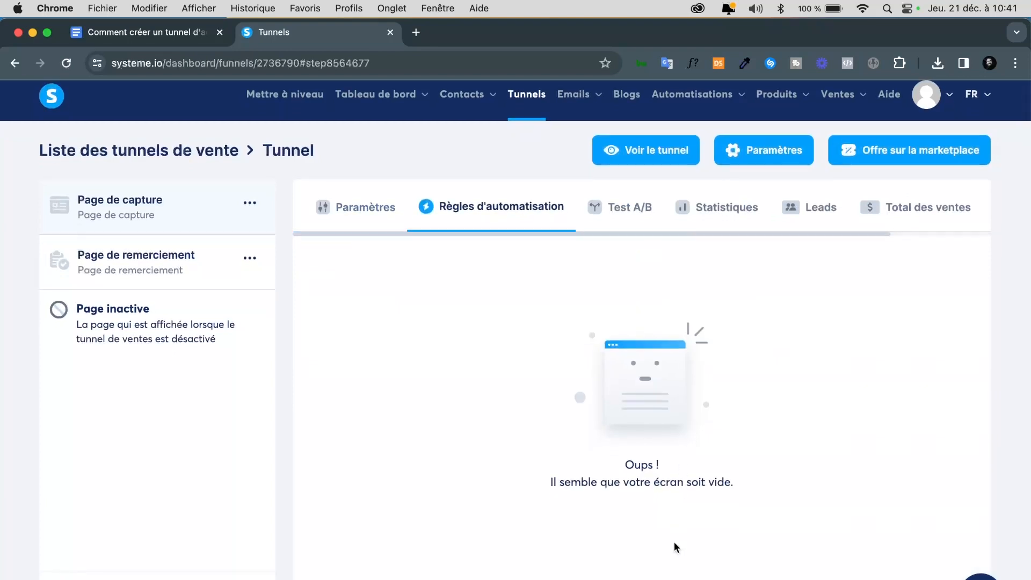
left_click(665, 578)
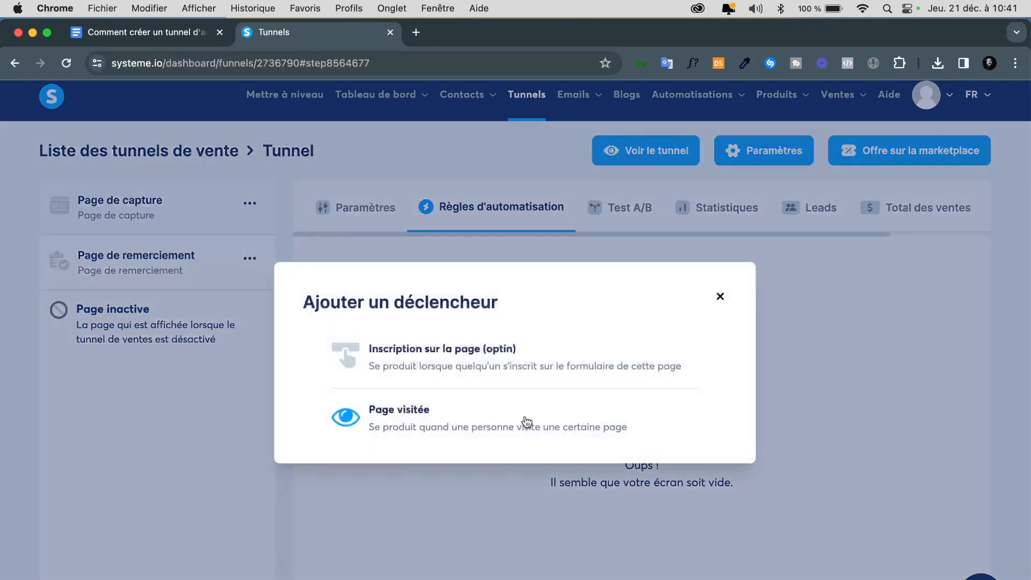
left_click(439, 363)
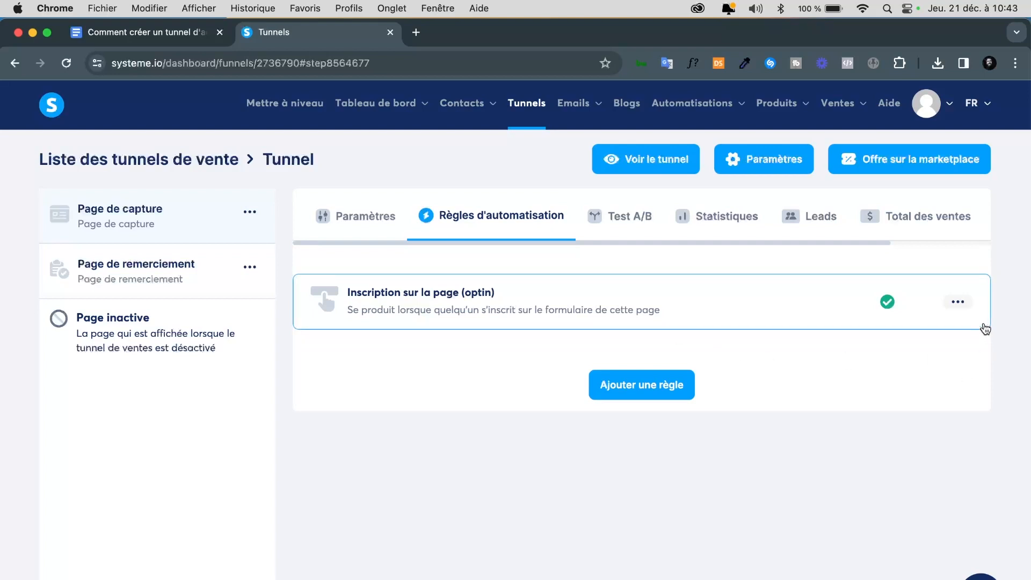
Add an "Envoyer un email" action to the capture page's optin rule and start creating a new email for it
left_click(959, 302)
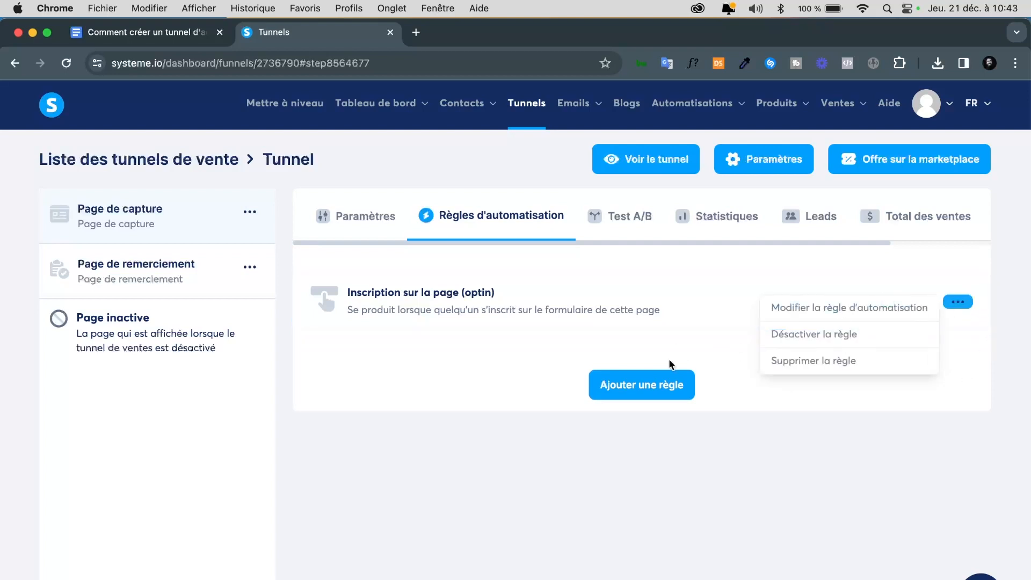
left_click(525, 305)
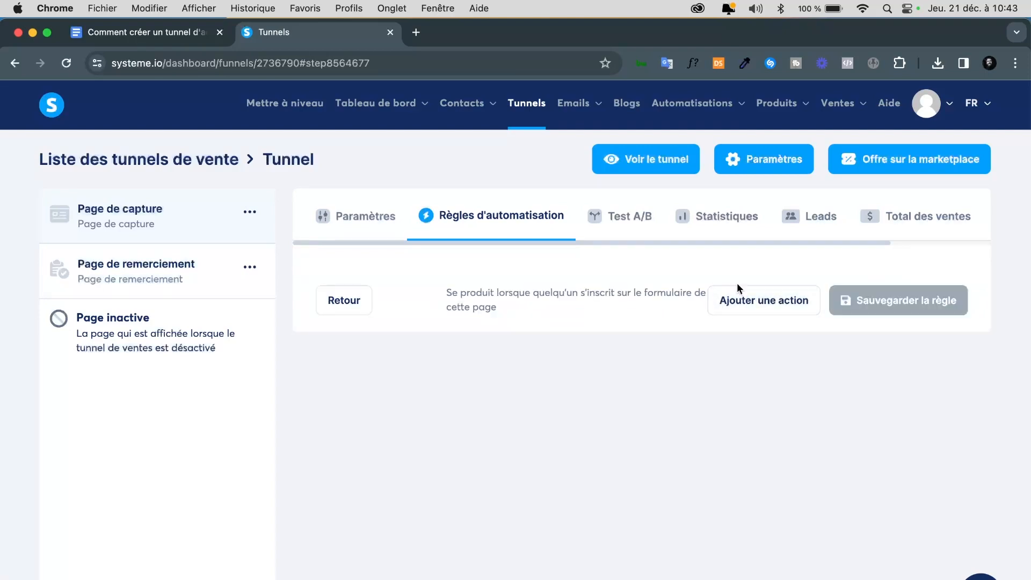
left_click(777, 300)
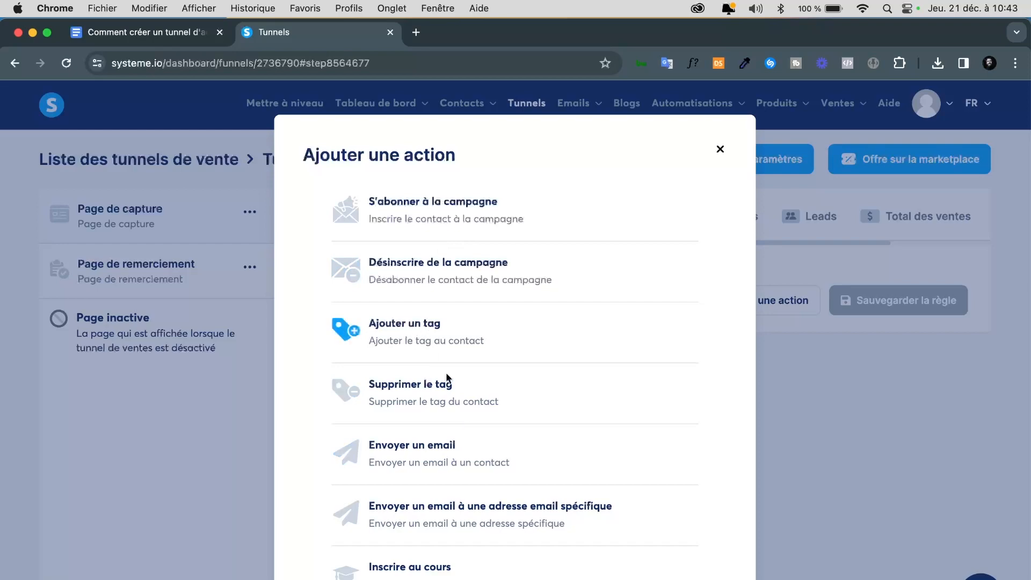
left_click(419, 451)
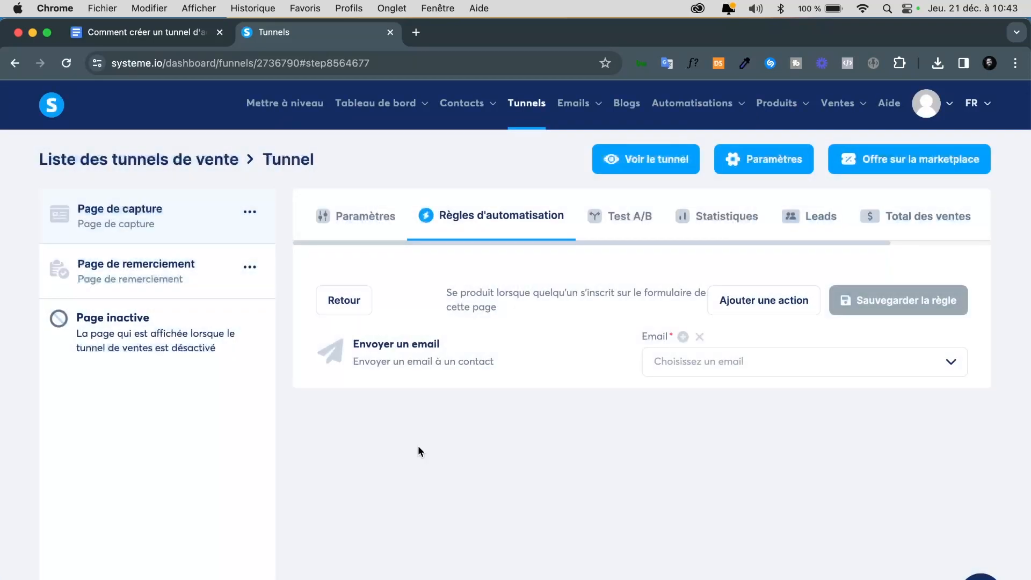
left_click(739, 361)
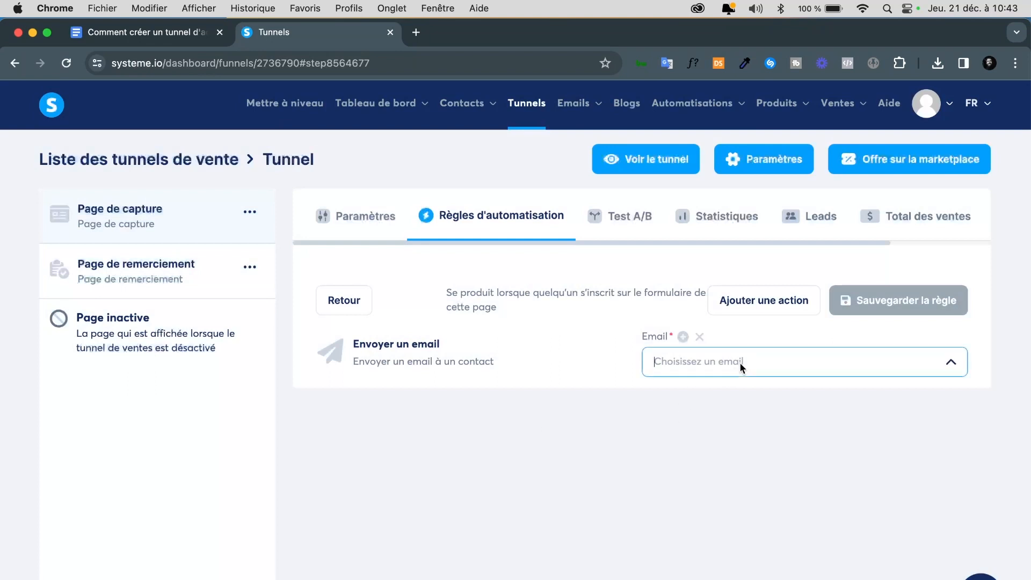
left_click(683, 337)
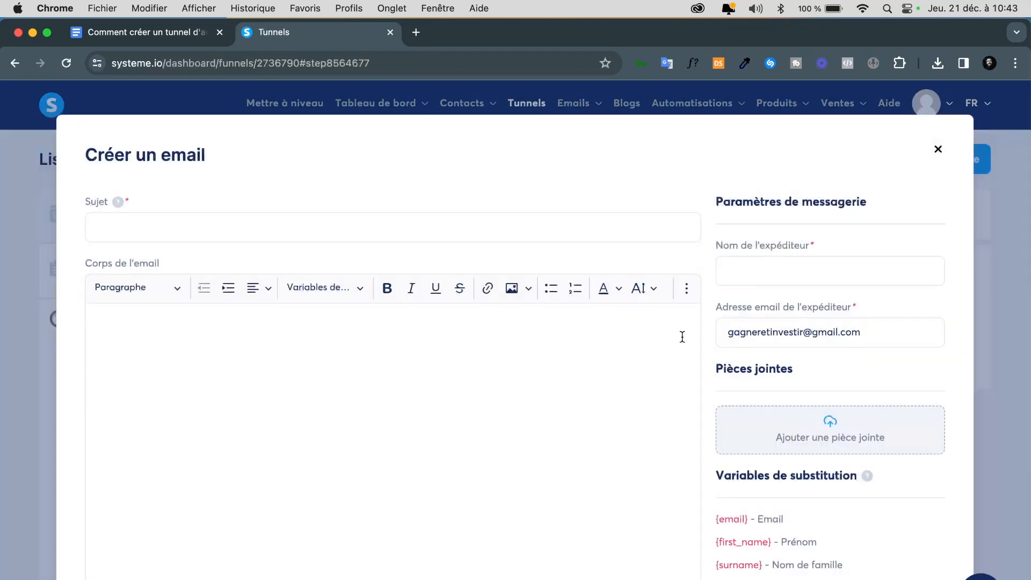
Set the new email's subject to "Voici votre contenu gratuit" and place the cursor in the message body
left_click(303, 226)
type("Vo")
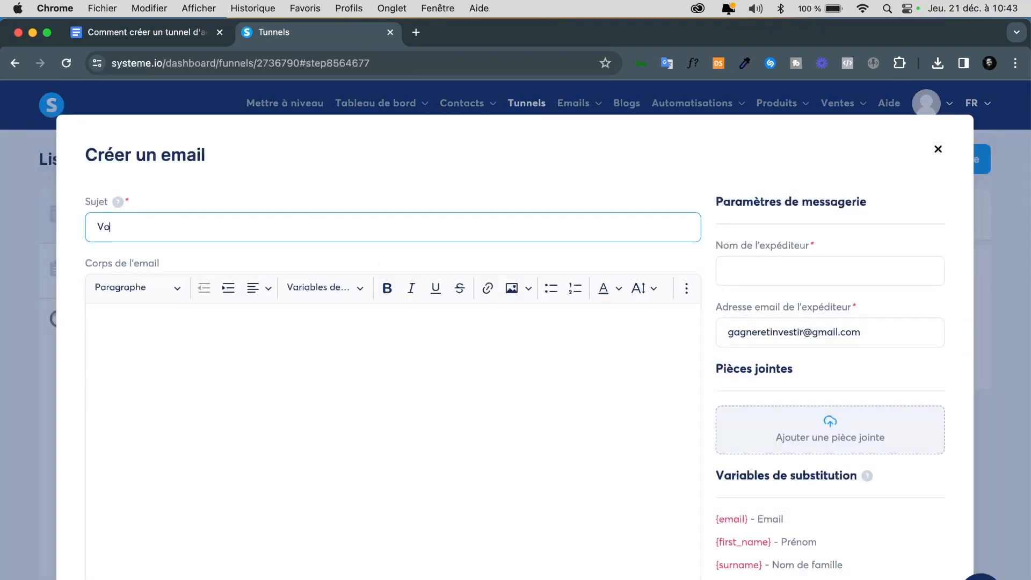
type("ici votre contenu gratuit")
left_click(314, 349)
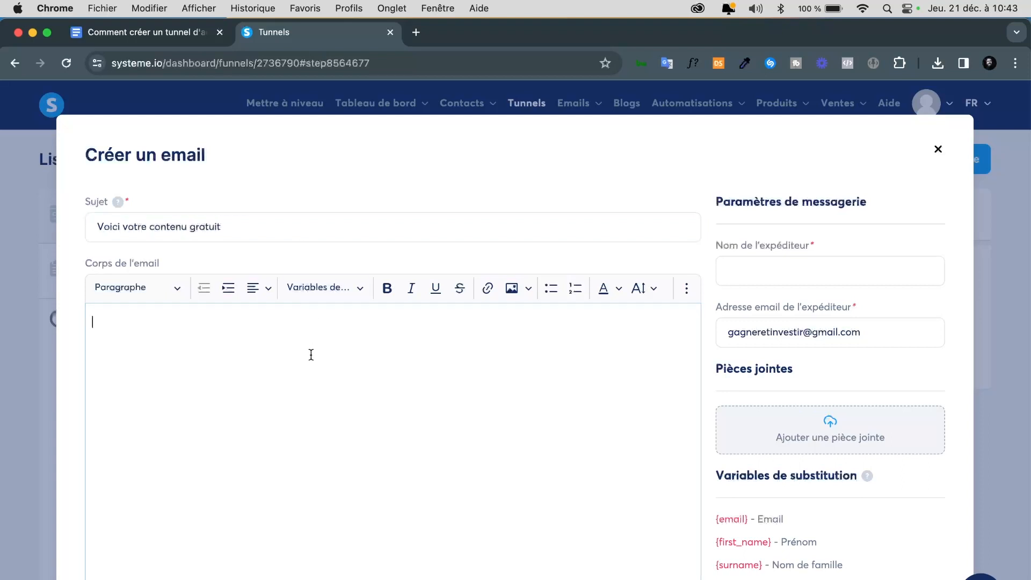
type("Hola")
key("BackSpace")
key("BackSpace")
key("BackSpace")
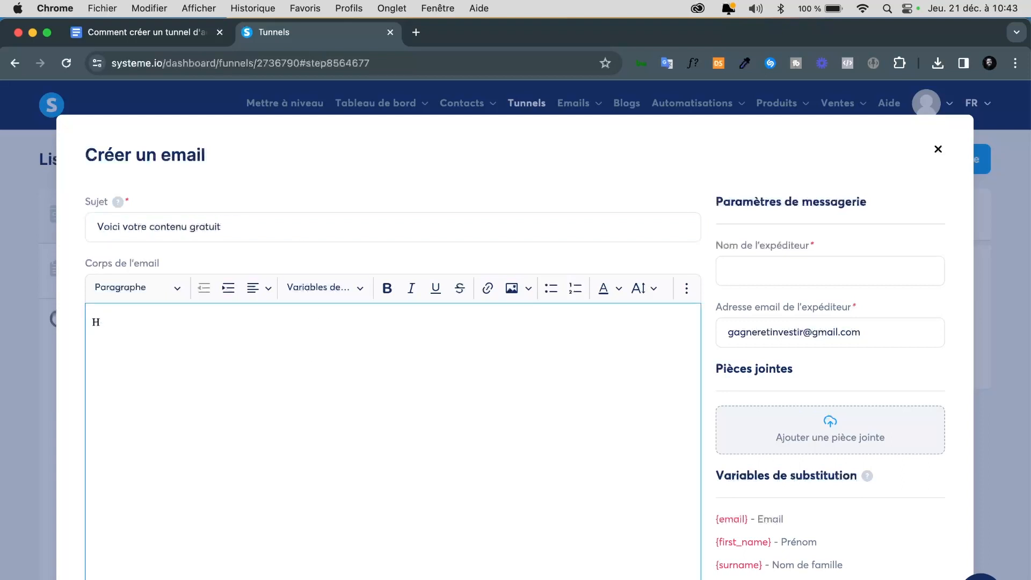
key("BackSpace")
Write the email body's opening: "Bonjour," followed by a paragraph reading "Voici votrer contenu gratuit, merci pour votre inscription."
type("Bonjour,")
key("Return")
type("Voici votrer contenu")
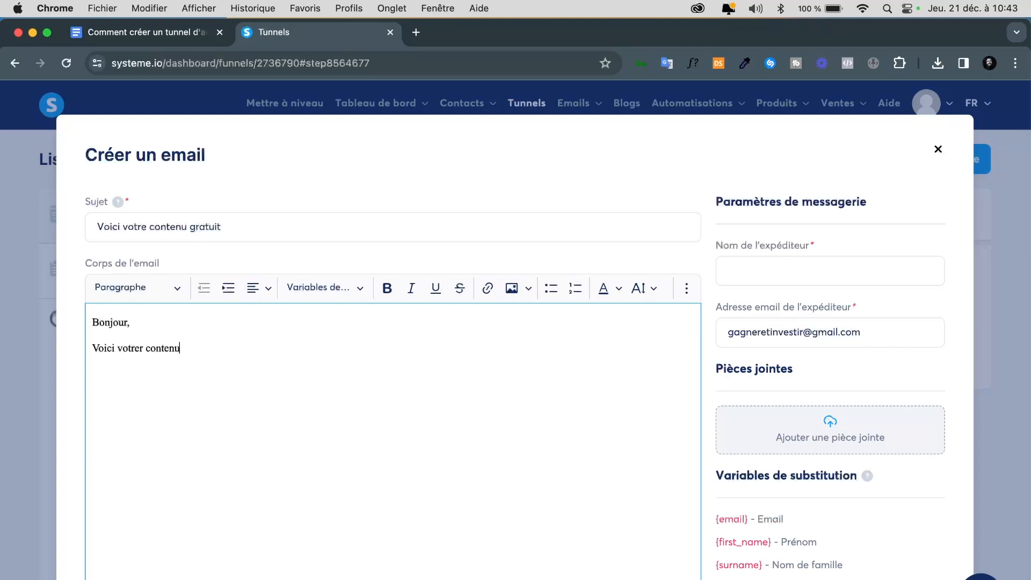
type(" gratuit, merci pour votre inscriptio")
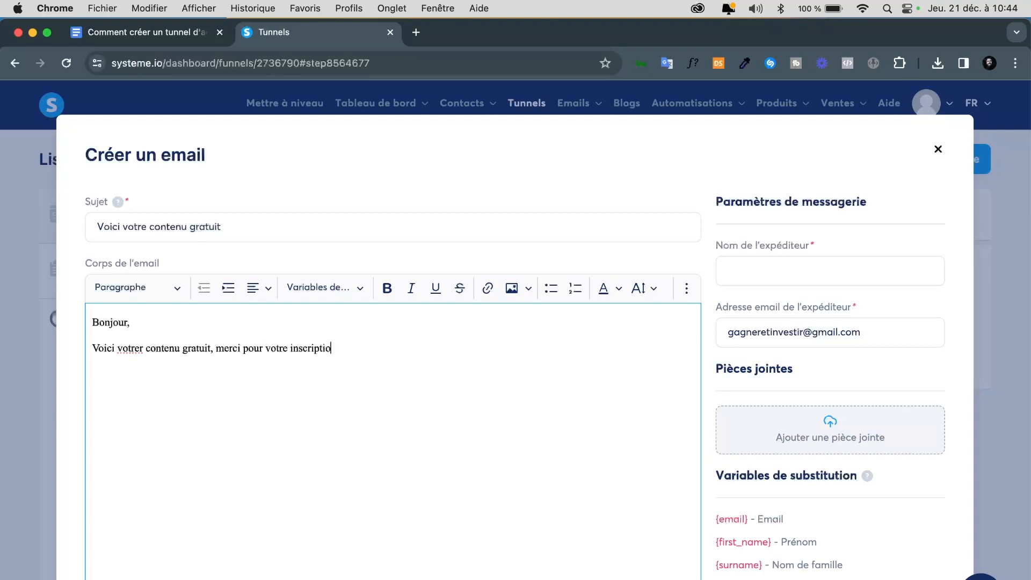
type("n.")
Add the line "Voici le lien : video youtube" below the email's thank-you sentence, leaving an empty line between them
left_click(340, 358)
key("Return")
key("Return")
type("Voici le lien : ")
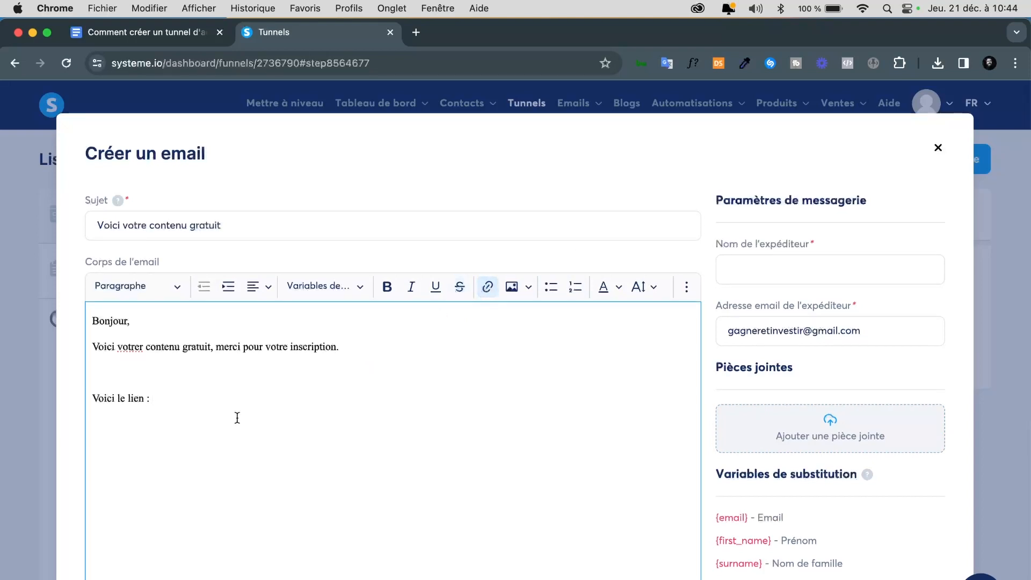
type("video youtube")
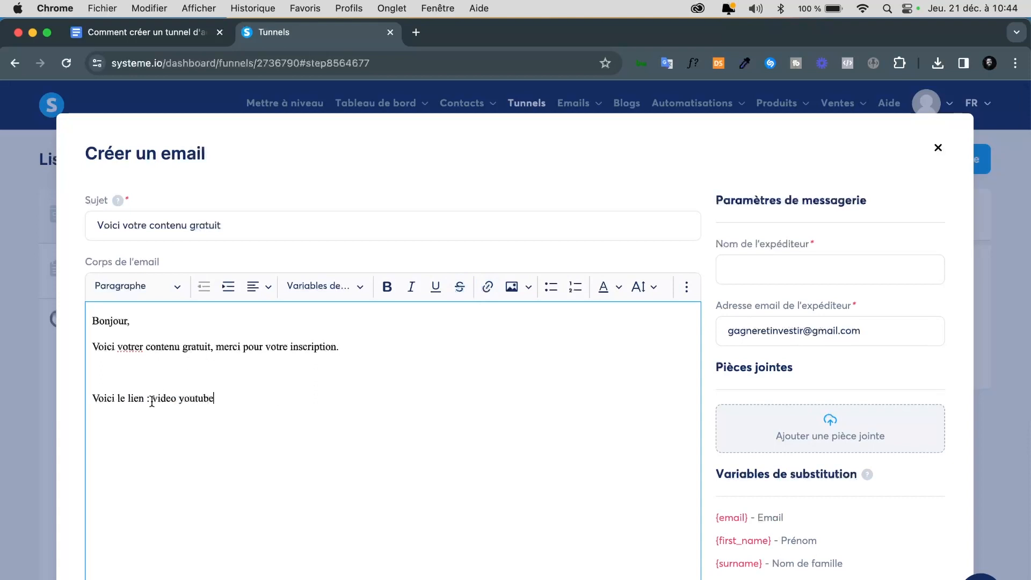
Turn the words "video youtube" in the email body into a link to youtube.com/
left_click_drag(152, 399, 216, 400)
left_click(487, 287)
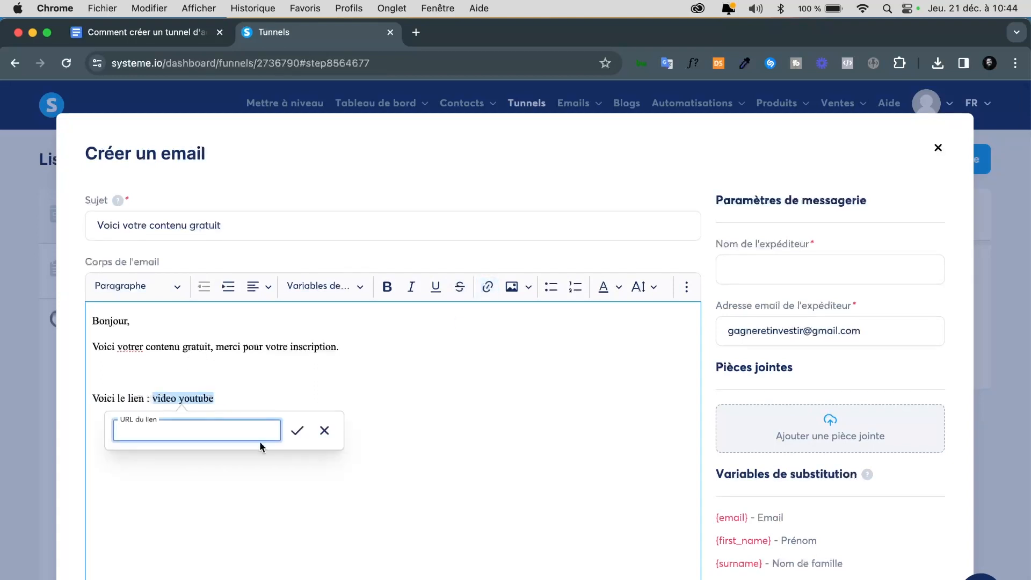
type("youtube.com/")
key("Return")
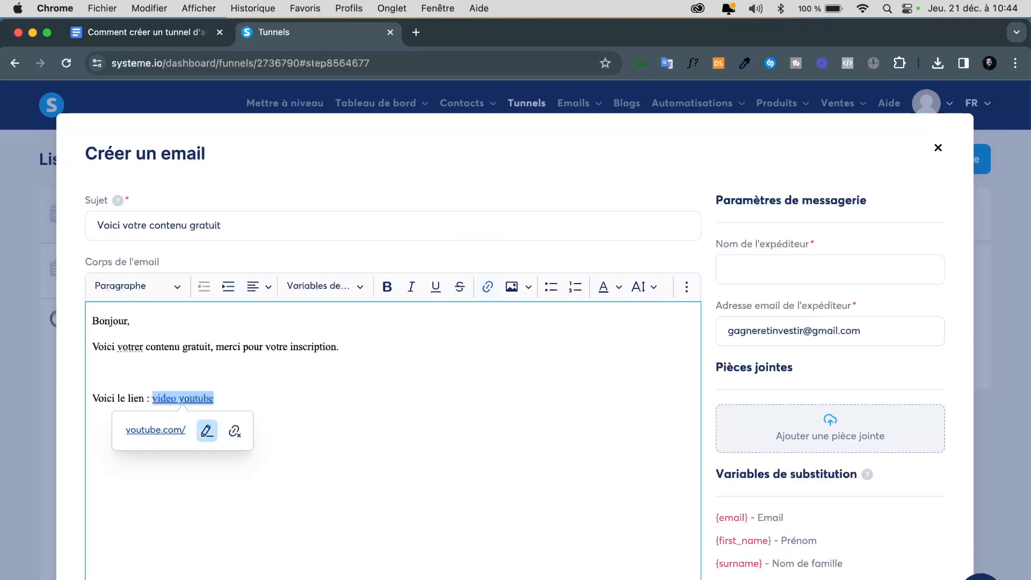
left_click(357, 396)
Fill in only the sender's first name as the email's sender name, without any site name after it
scroll(453, 430, "down", 2)
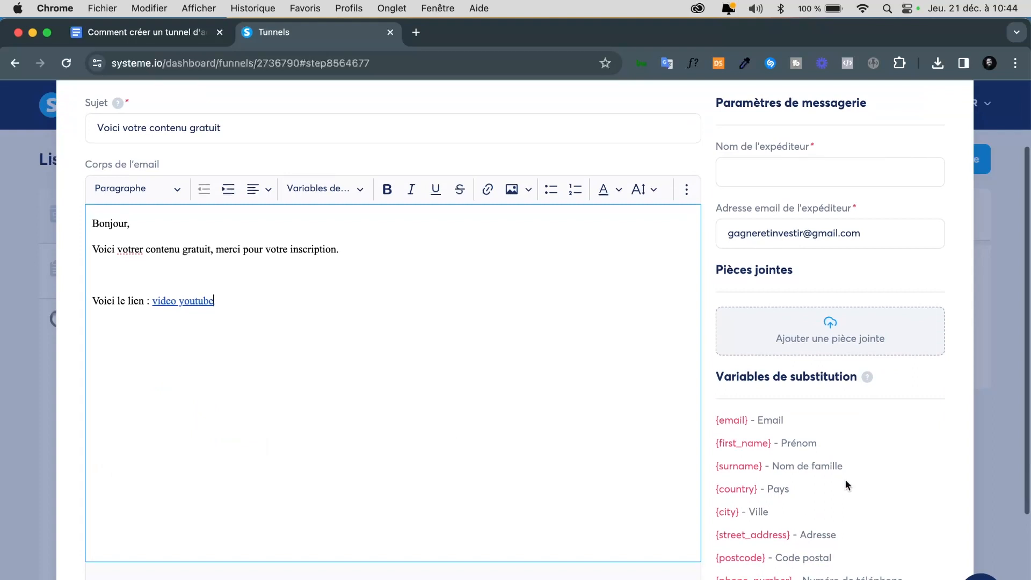
scroll(845, 479, "up", 2)
left_click(771, 271)
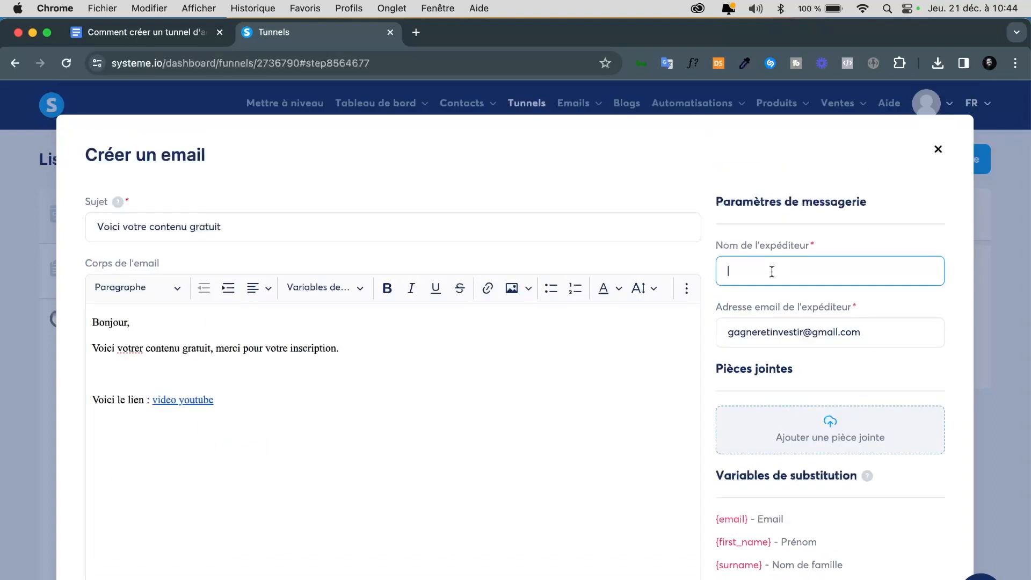
type("Jo de monsite.com")
left_click_drag(740, 273, 908, 276)
key("BackSpace")
triple_click(793, 330)
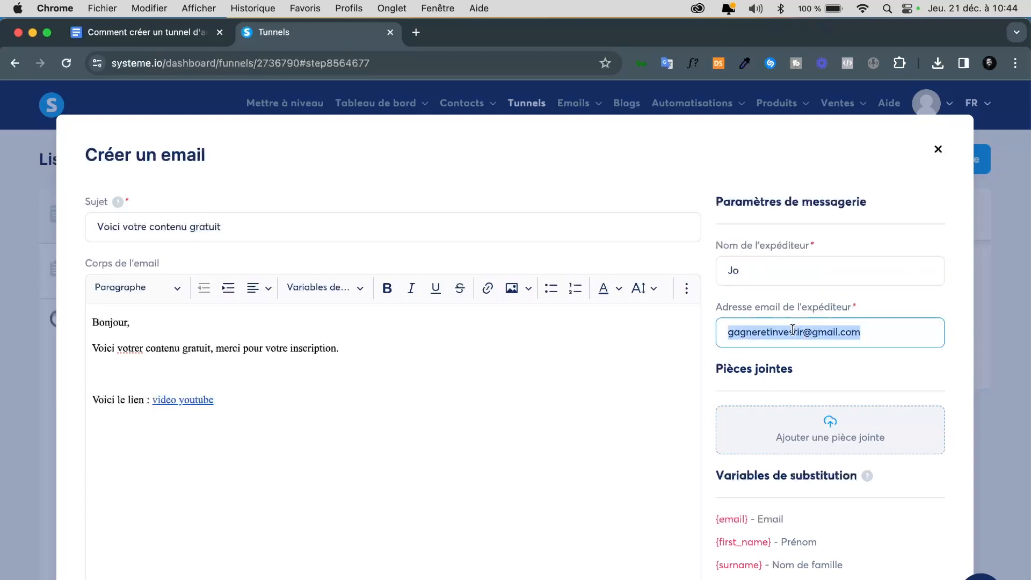
Examine the substitution variables available for the email, along with its sender settings and body
left_click(573, 459)
scroll(794, 515, "down", 5)
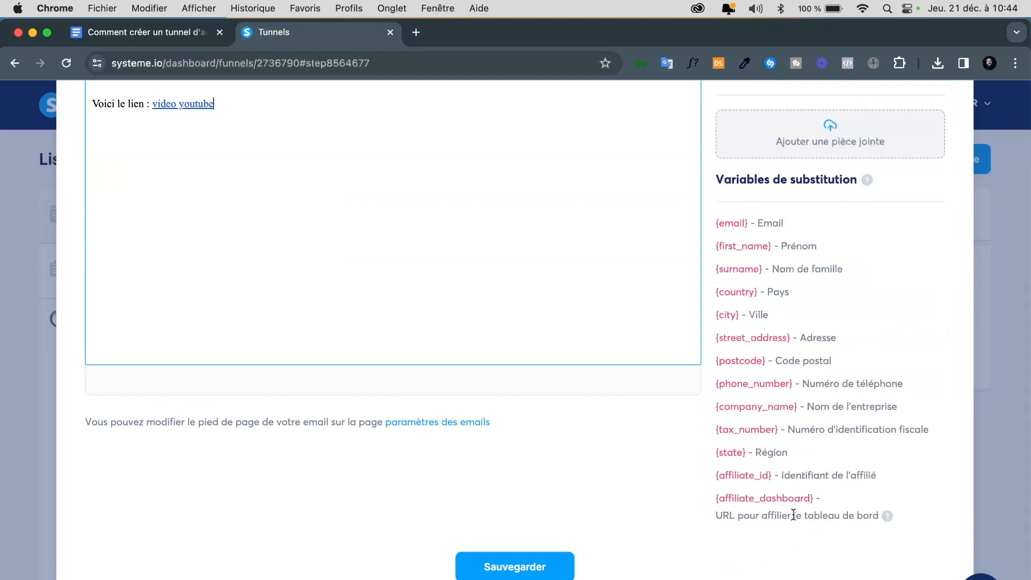
scroll(794, 515, "up", 3)
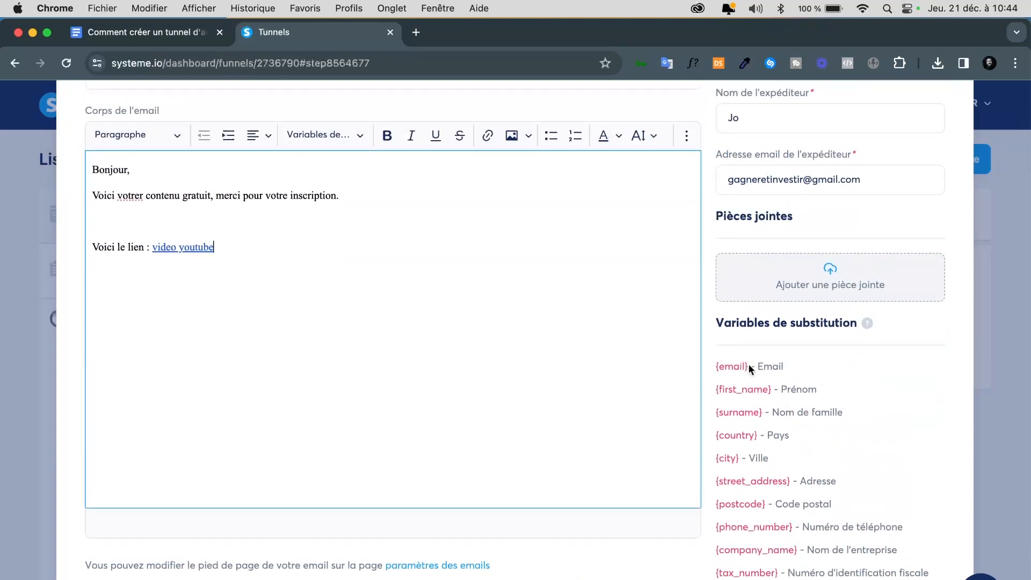
left_click_drag(750, 369, 718, 368)
scroll(765, 435, "down", 3)
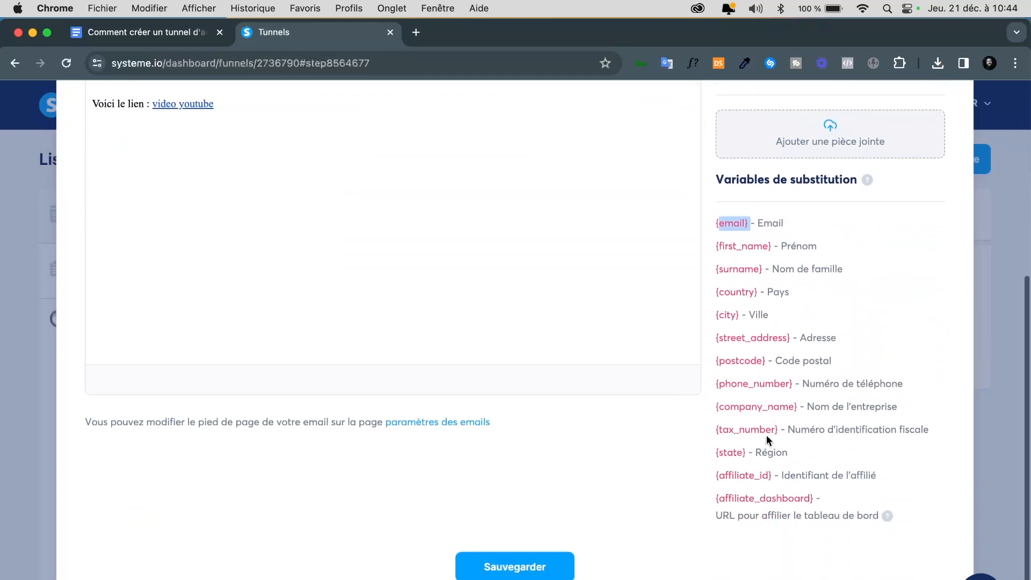
scroll(573, 332, "up", 2)
scroll(573, 332, "down", 2)
scroll(574, 333, "up", 5)
scroll(573, 333, "down", 5)
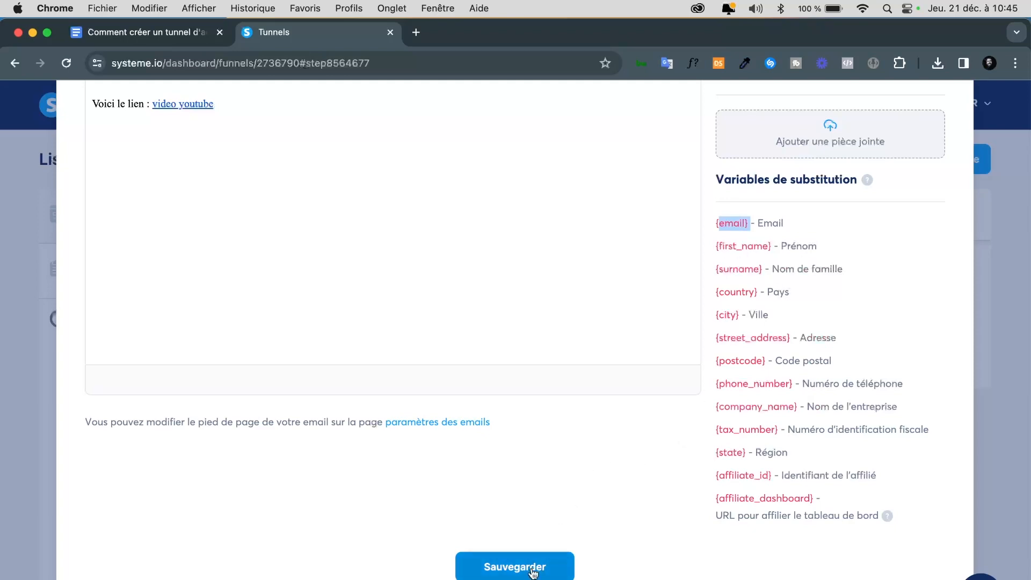
Save the email and add an "Ajouter un tag" action to the capture page's automation rule
left_click(514, 566)
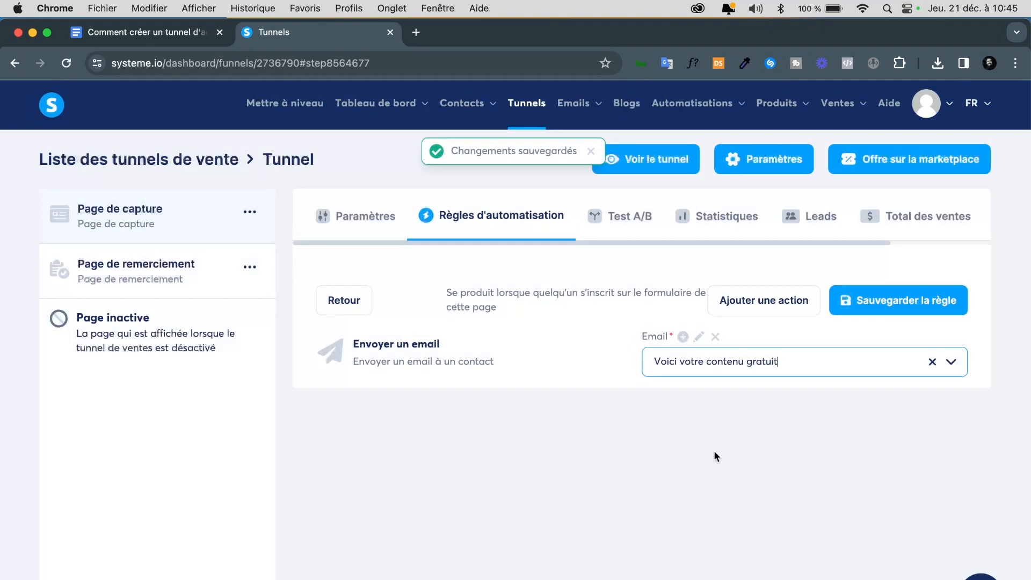
left_click(647, 418)
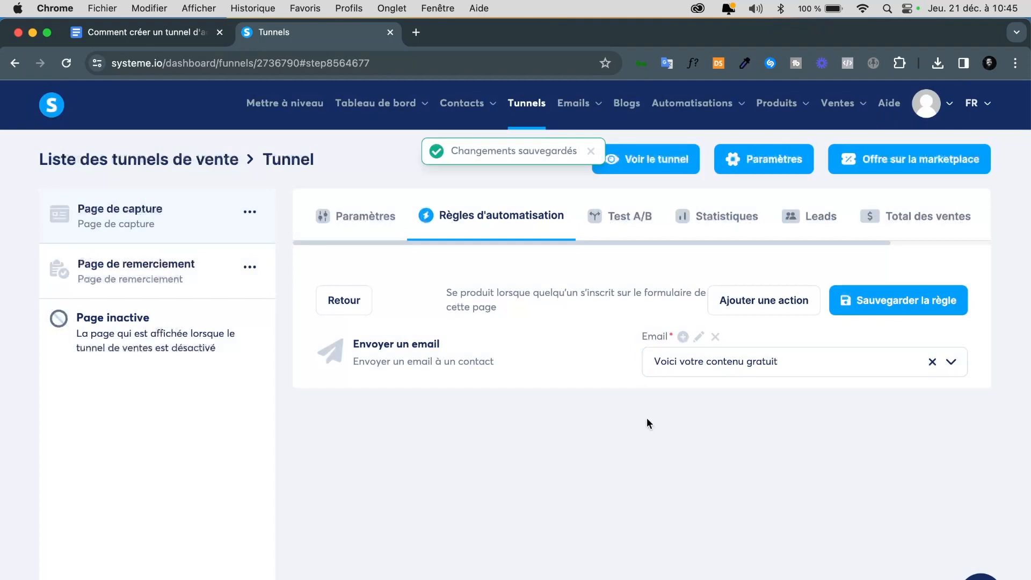
left_click(794, 316)
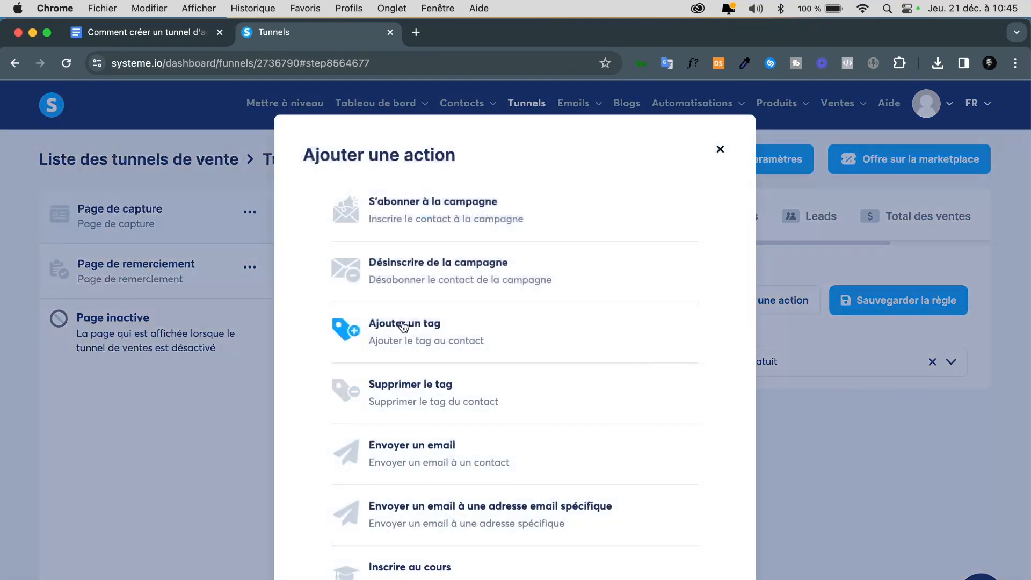
left_click(404, 326)
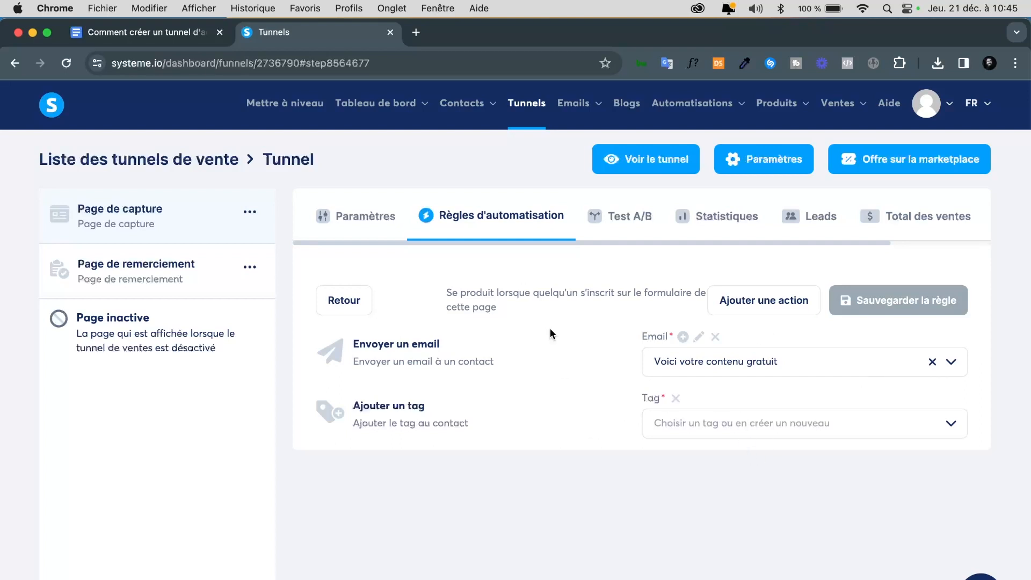
Create a new contact tag named "Fitness" on the Tags page
mouse_move(462, 107)
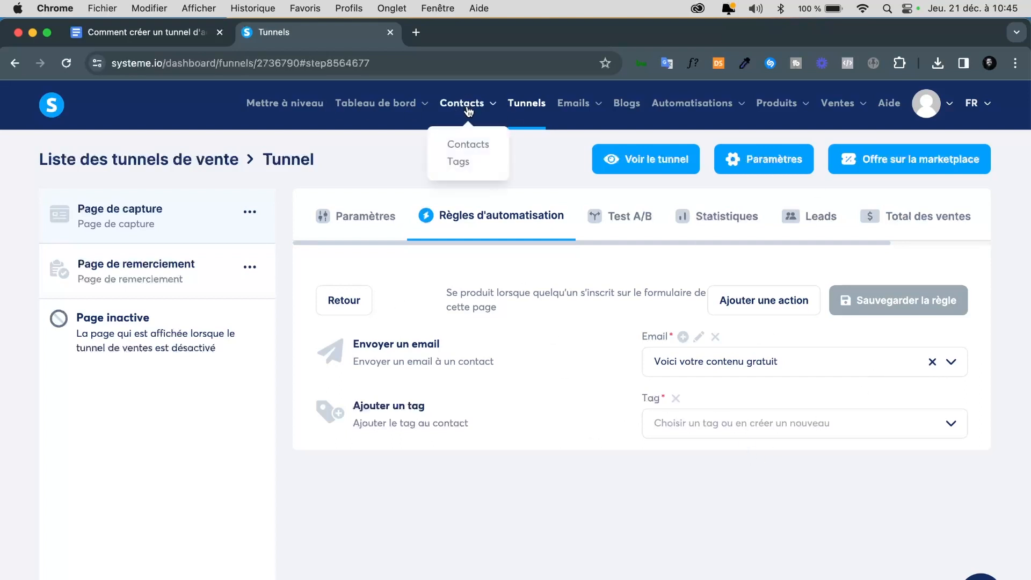
left_click(458, 163)
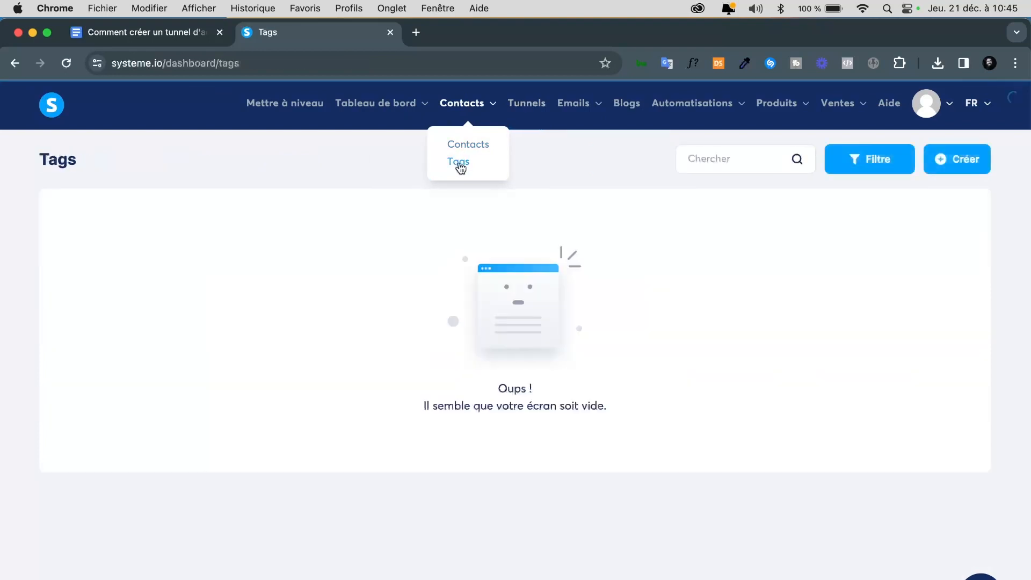
left_click(958, 164)
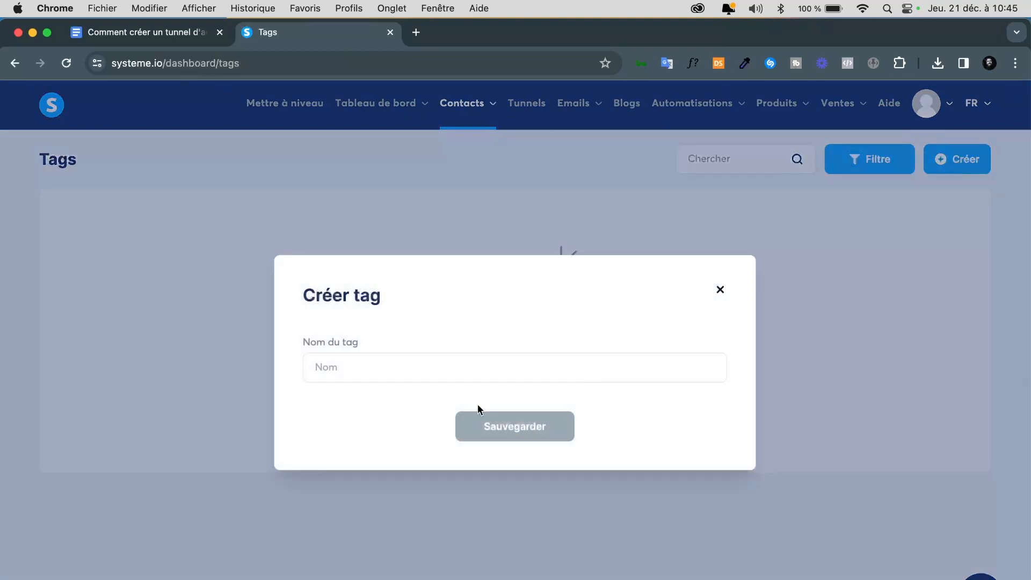
left_click(478, 367)
type("Fitness")
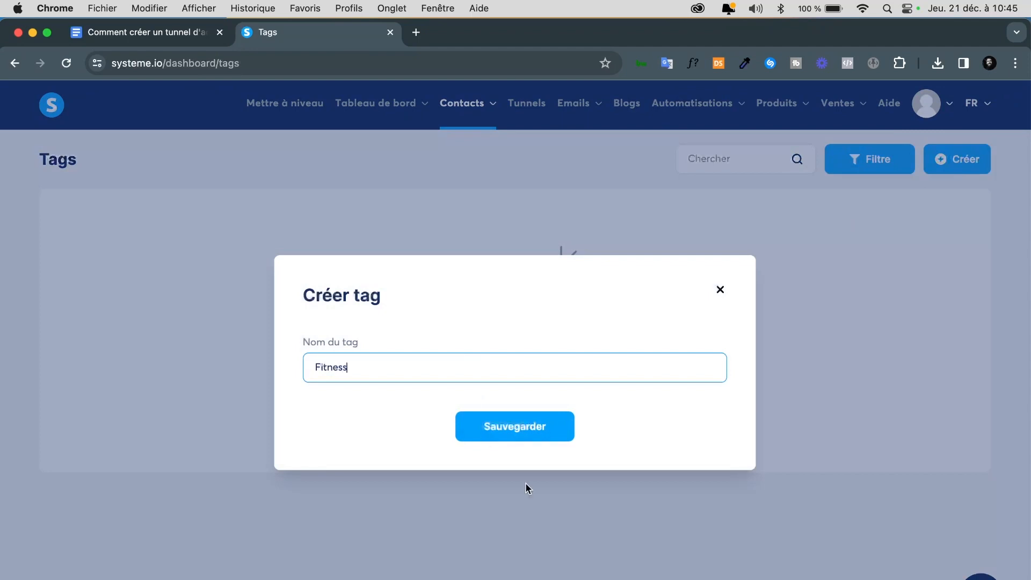
left_click(536, 433)
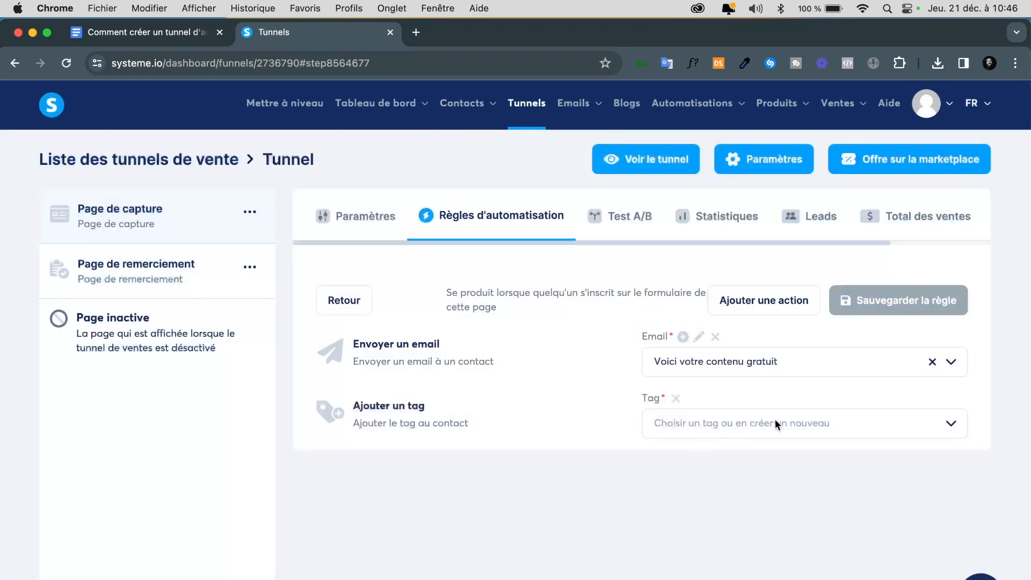
Choose the "Fitness" tag for the rule's tag action in the funnel and save the automation rule
left_click(775, 418)
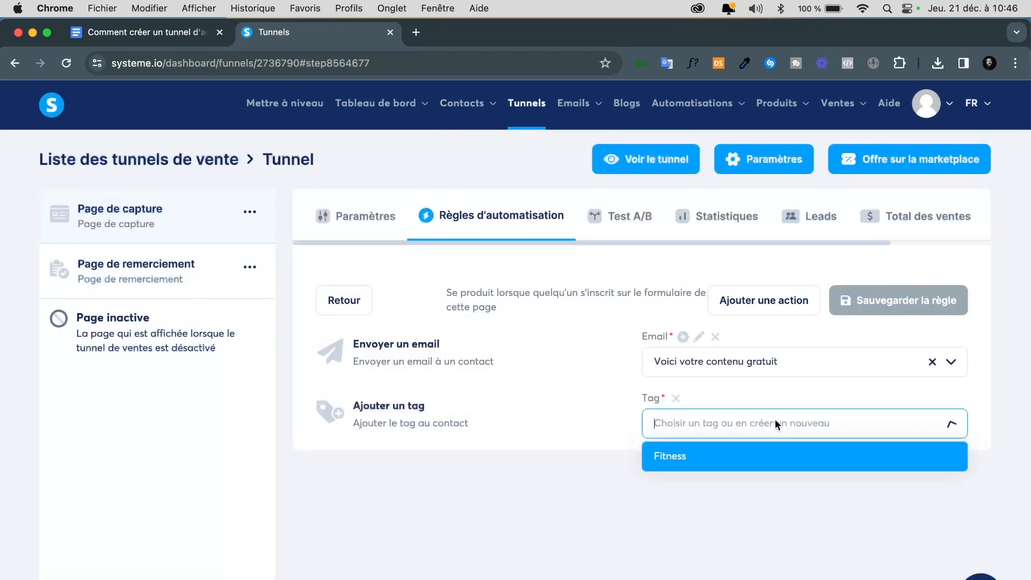
left_click(674, 457)
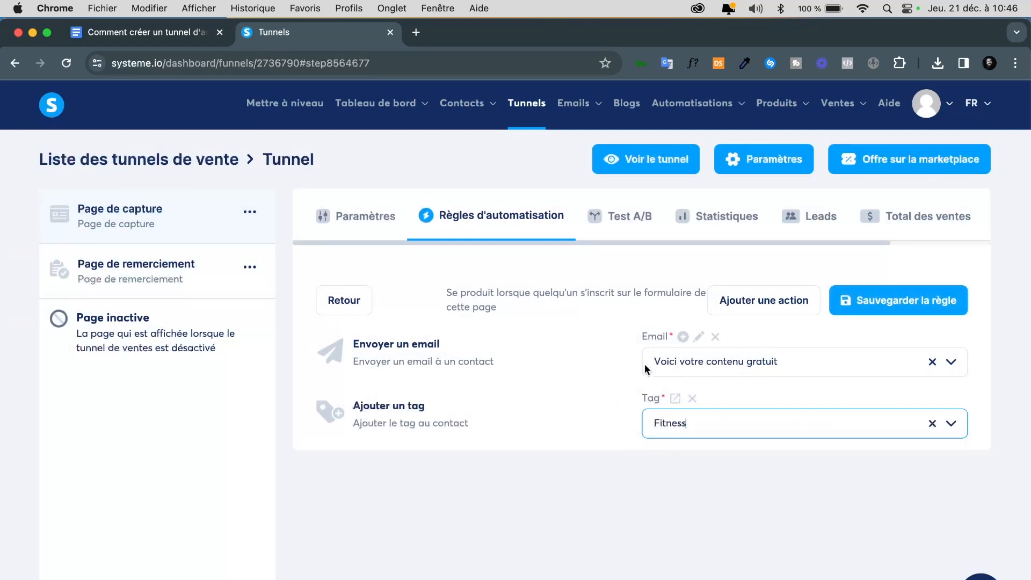
left_click(913, 303)
Copy the capture page's URL, open it in a new browser tab and place the cursor in its email address field
left_click(148, 228)
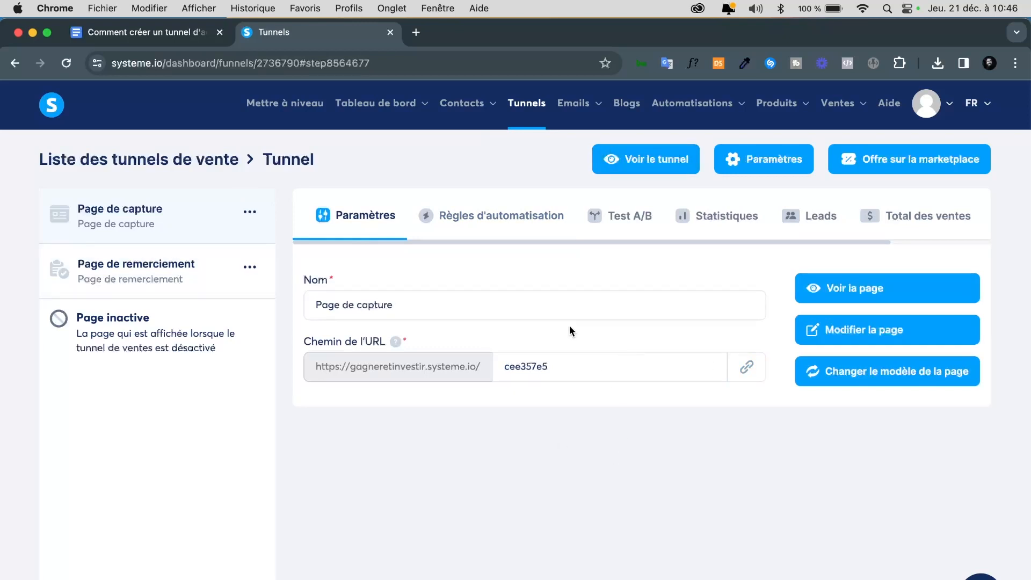
left_click(748, 370)
left_click(747, 367)
left_click(416, 32)
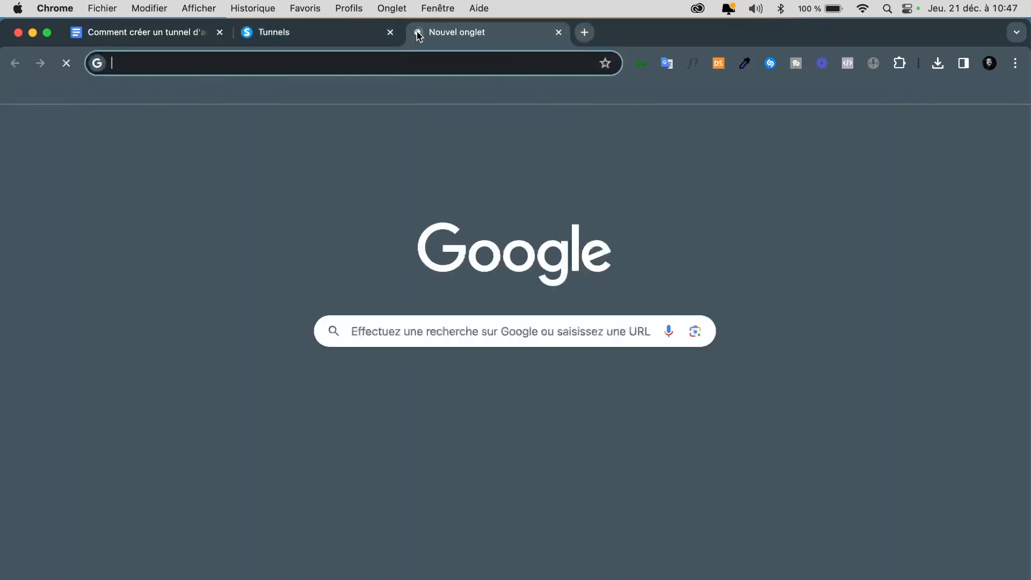
key("super+v")
key("Return")
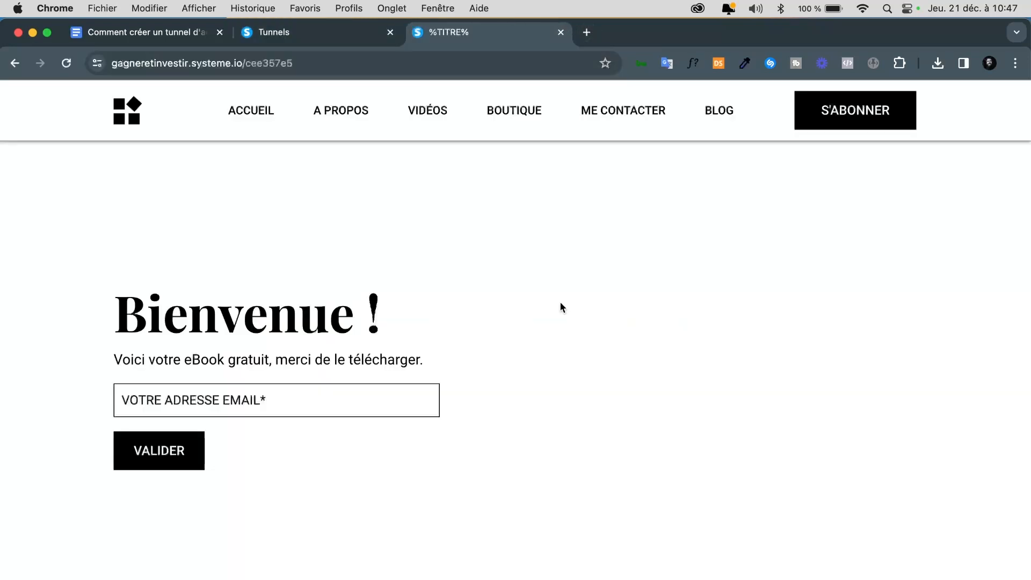
left_click(215, 408)
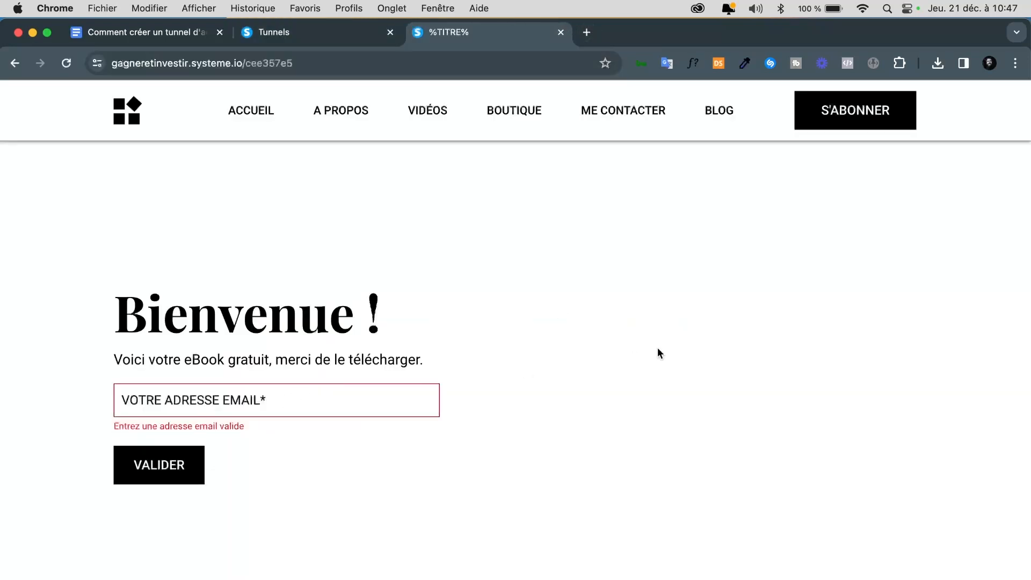